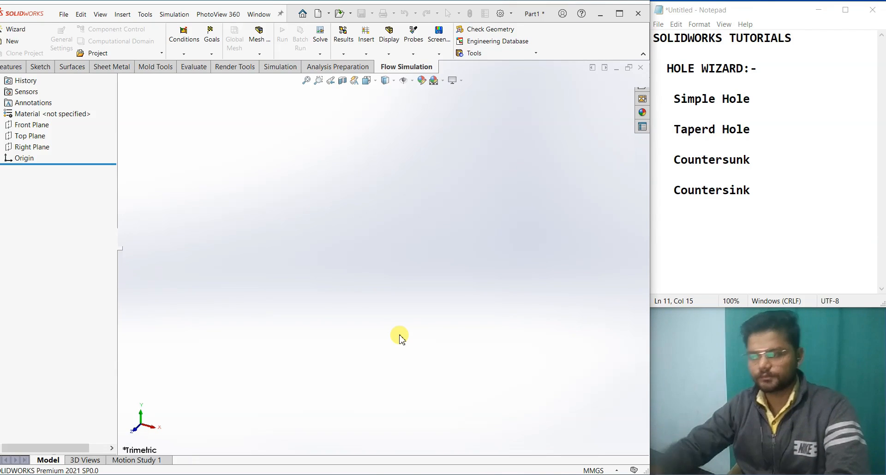
pyautogui.click(12, 68)
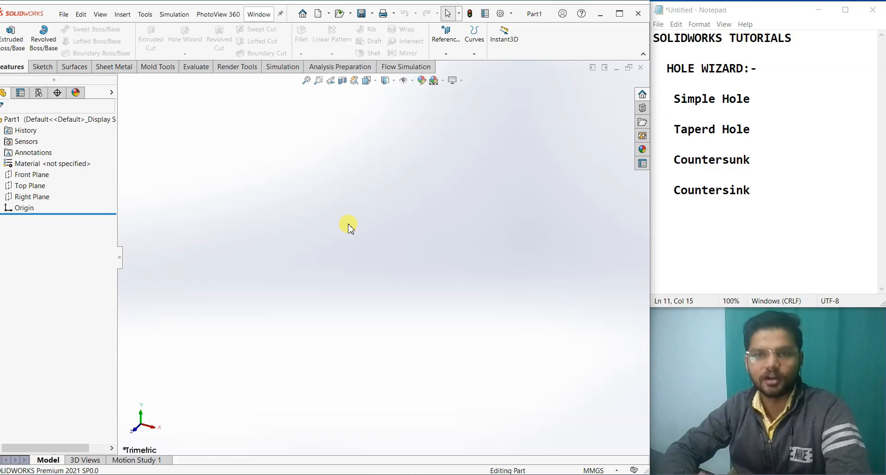
pyautogui.moveTo(768, 196); pyautogui.dragTo(669, 90)
pyautogui.click(827, 210)
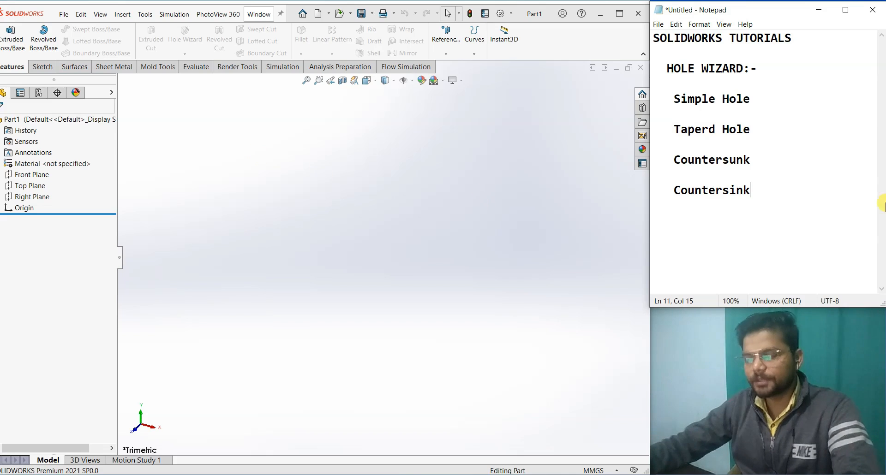
pyautogui.moveTo(765, 129); pyautogui.dragTo(671, 96)
pyautogui.click(787, 191)
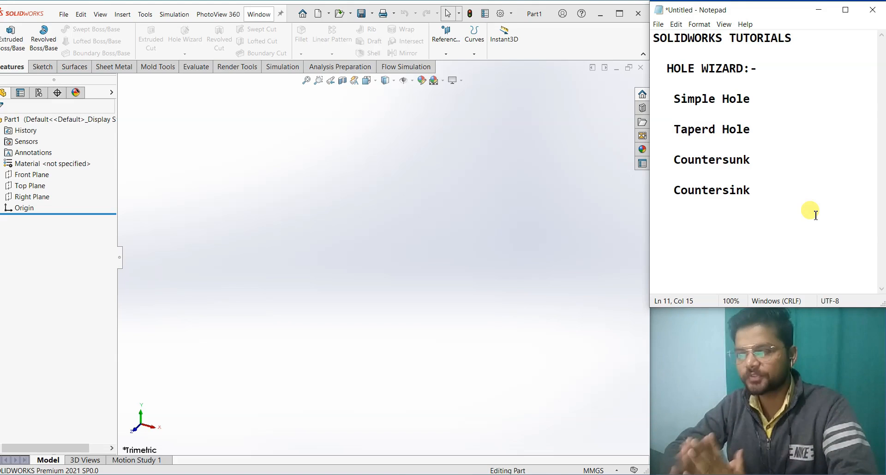
# Review the hole type diagram and the counterbore, countersink and screw reference pictures in Photos
pyautogui.click(586, 474)
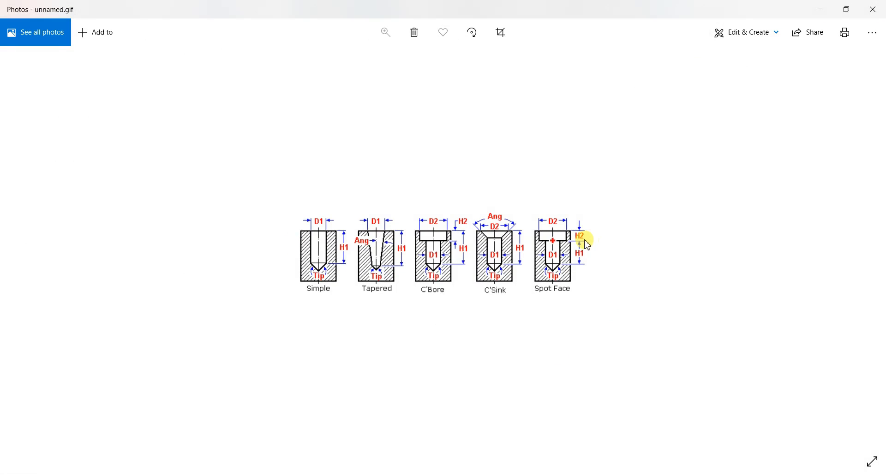
pyautogui.click(846, 9)
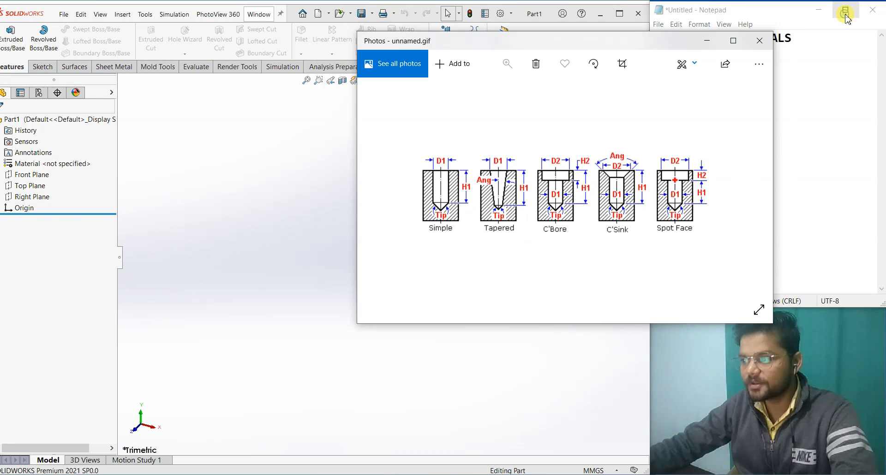
pyautogui.moveTo(580, 42); pyautogui.dragTo(439, 57)
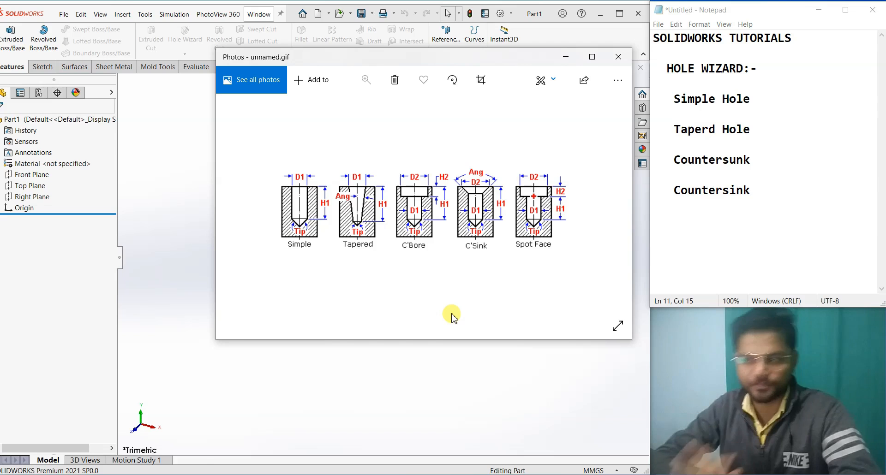
pyautogui.moveTo(228, 249)
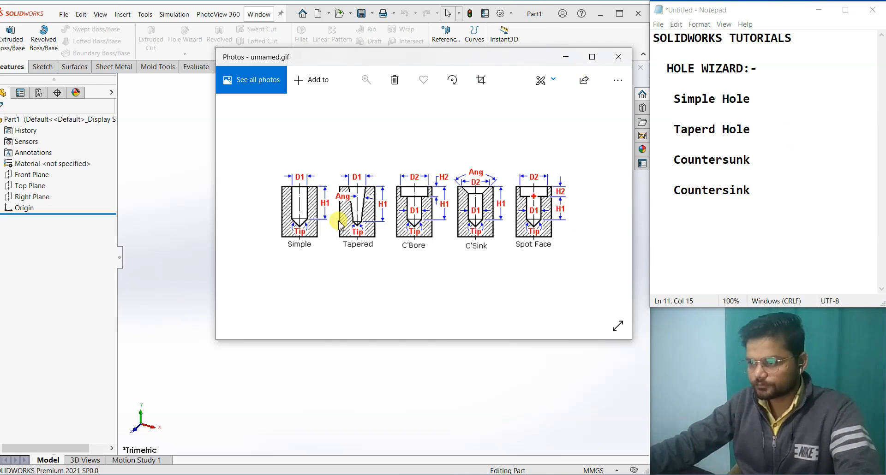
pyautogui.press('Right')
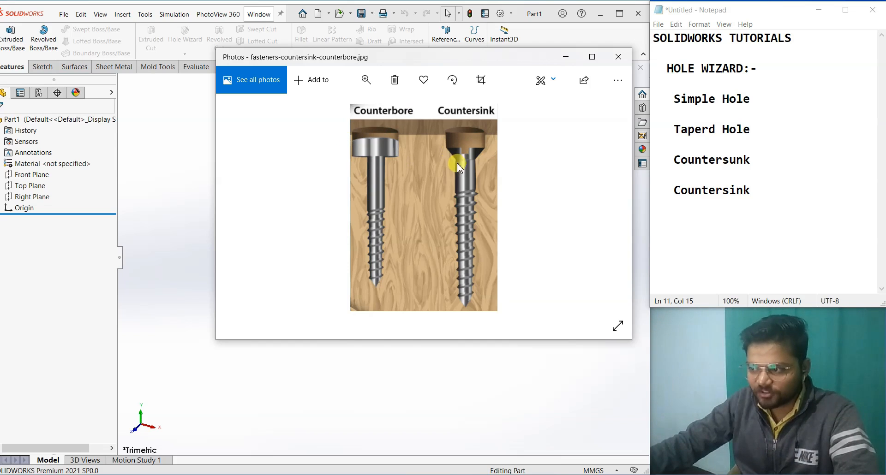
pyautogui.press('Right')
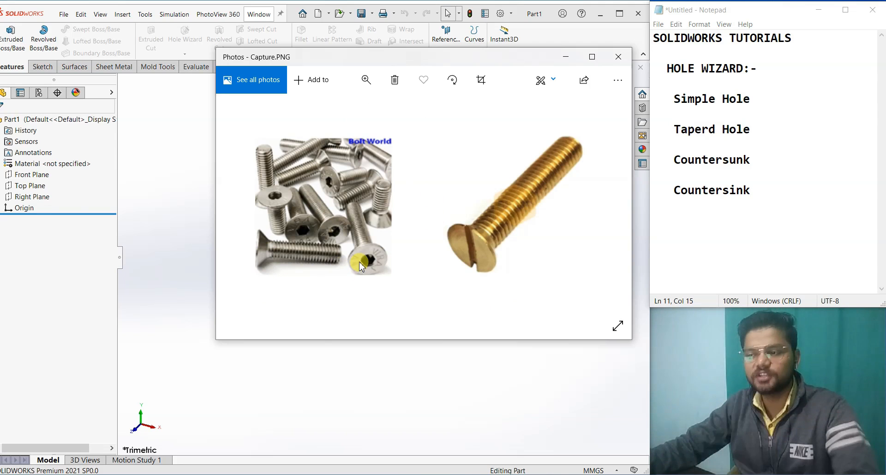
pyautogui.press('Right')
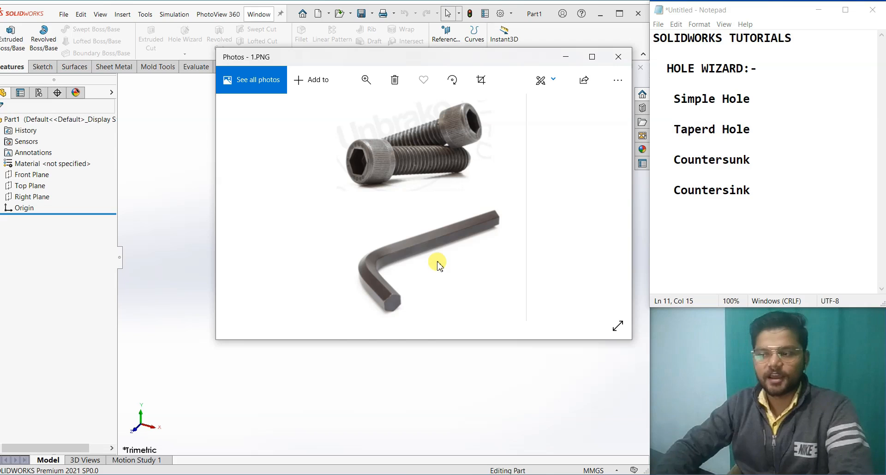
pyautogui.click(565, 57)
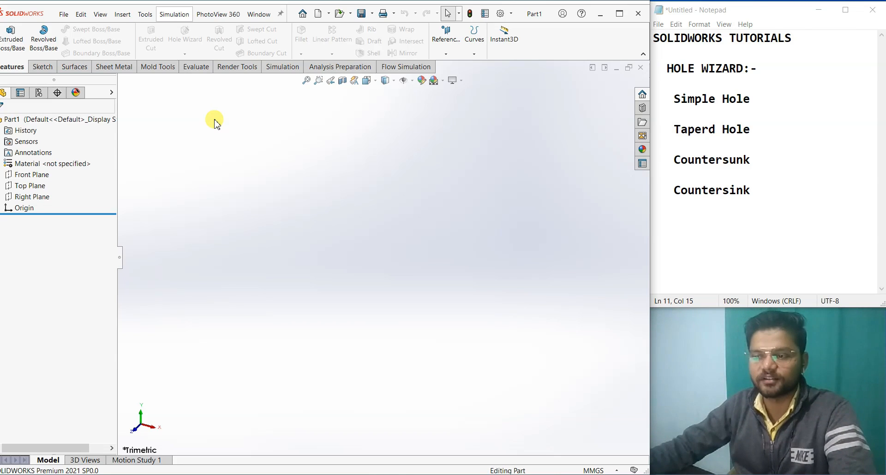
# Sketch a center rectangle about 216 mm by 90 mm on the Front Plane, centred on the origin
pyautogui.click(42, 174)
pyautogui.click(52, 163)
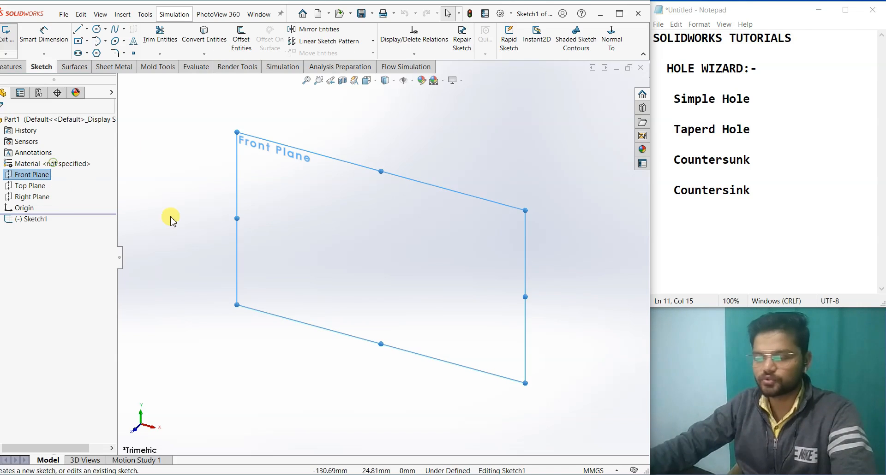
pyautogui.click(79, 41)
pyautogui.click(381, 257)
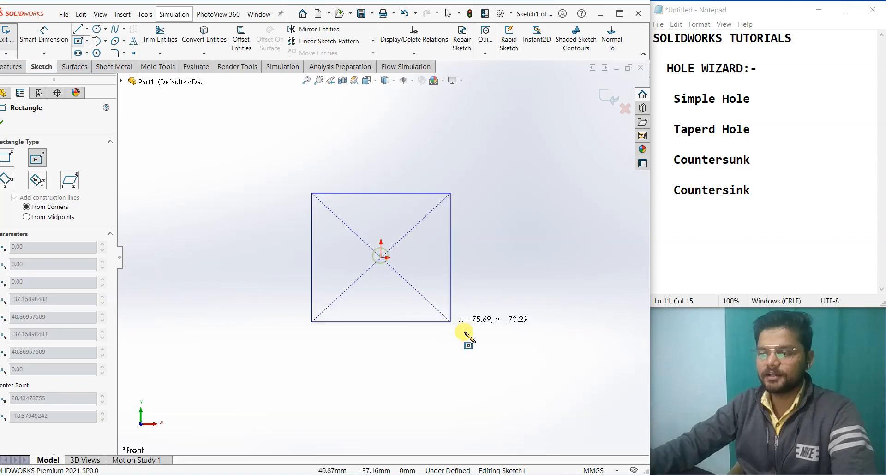
pyautogui.click(579, 339)
pyautogui.rightClick(581, 341)
pyautogui.click(597, 346)
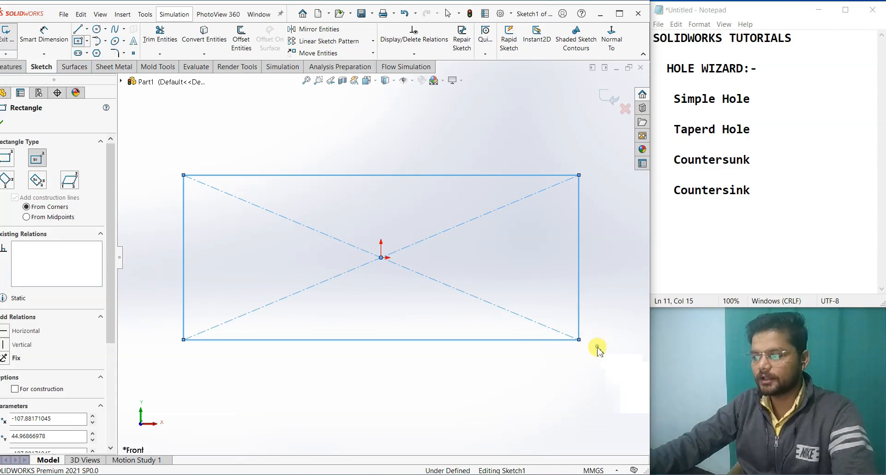
pyautogui.click(608, 96)
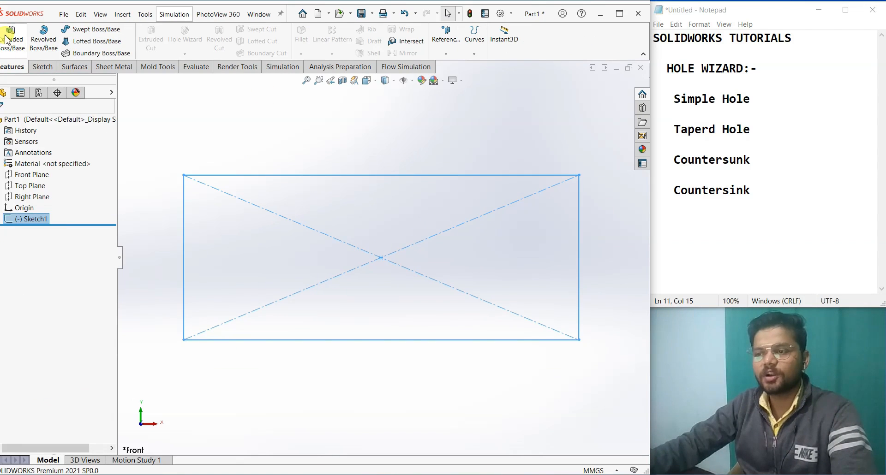
# Extrude the rectangle to a blind depth of 25 mm
pyautogui.click(364, 275)
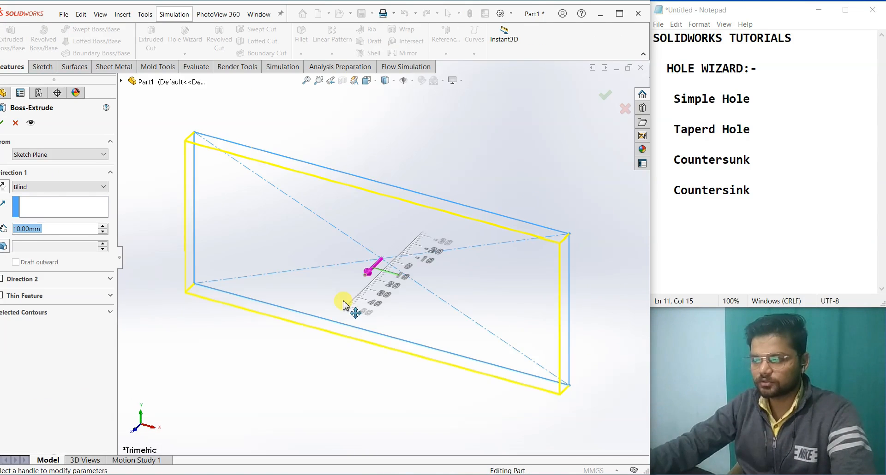
pyautogui.click(317, 336)
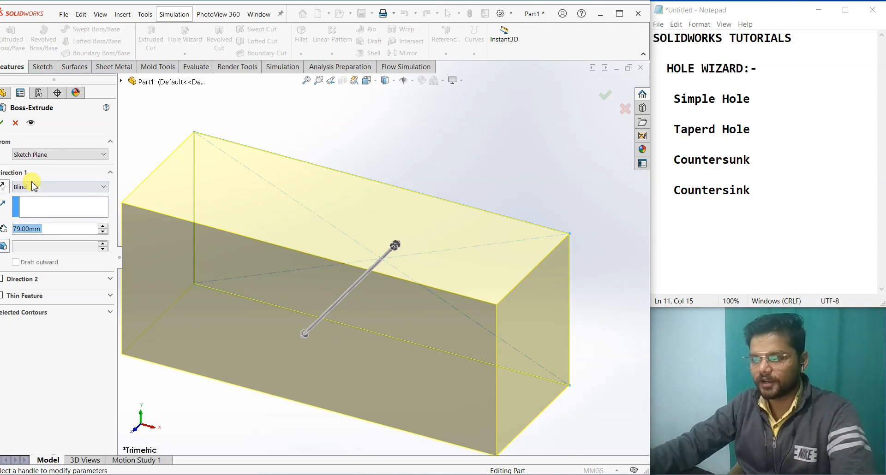
pyautogui.click(303, 339)
pyautogui.click(330, 320)
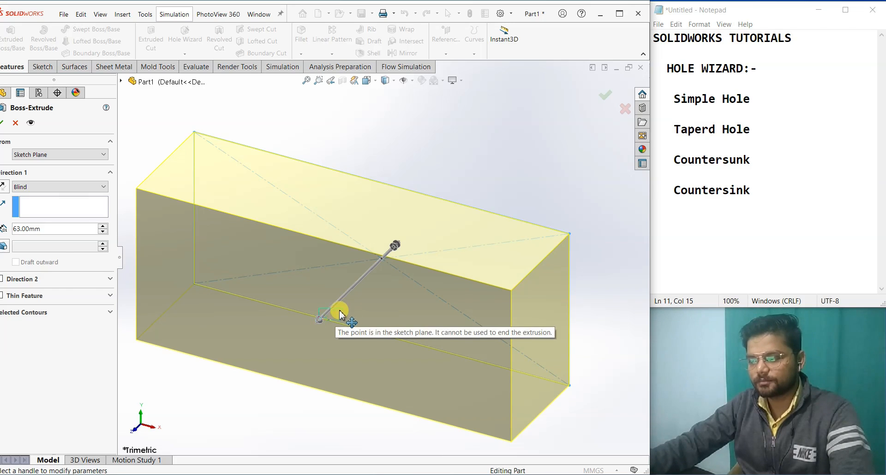
pyautogui.click(319, 320)
pyautogui.click(306, 355)
pyautogui.moveTo(306, 355); pyautogui.dragTo(285, 360, button='middle')
pyautogui.click(289, 319)
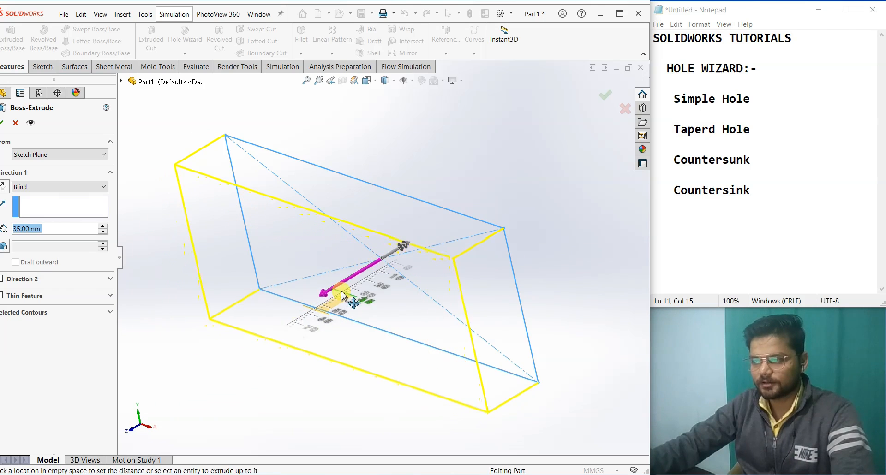
pyautogui.click(356, 289)
pyautogui.click(2, 122)
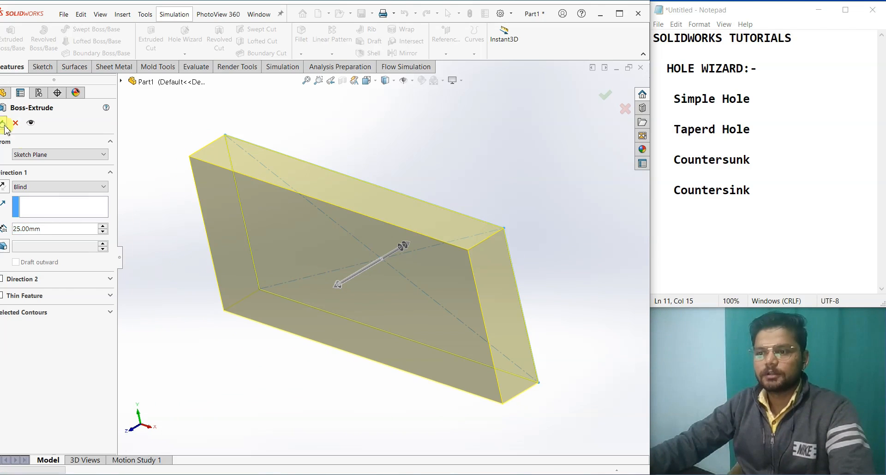
# Start the Hole Wizard for the extruded block
pyautogui.moveTo(236, 390); pyautogui.dragTo(435, 255, button='middle')
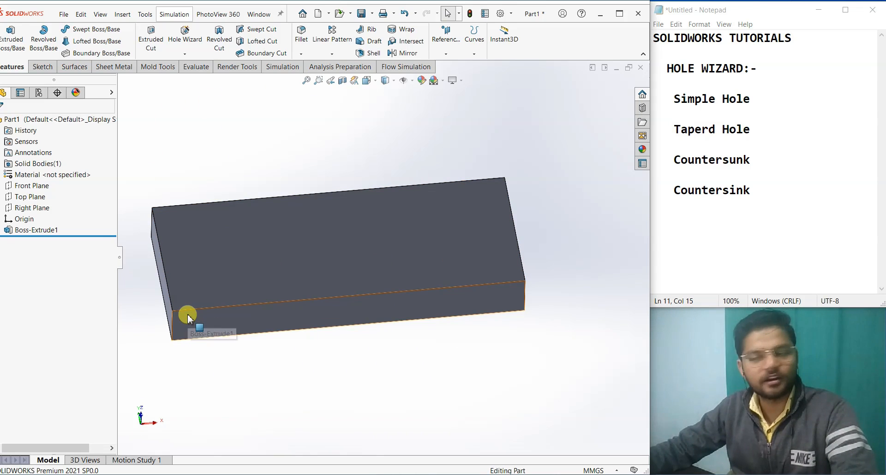
pyautogui.click(185, 33)
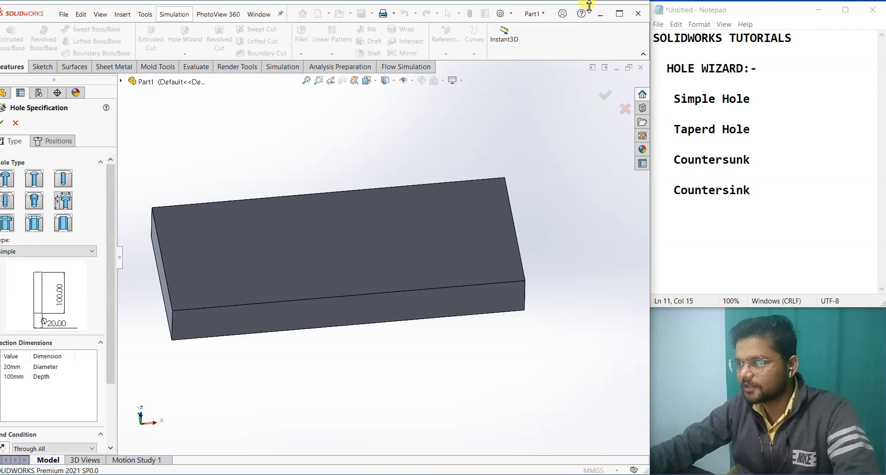
# Arrange the SolidWorks and Notepad windows side by side, and change the Notepad entry "Countersunk" to "Countersunk/bore"
pyautogui.moveTo(550, 13); pyautogui.dragTo(560, 13)
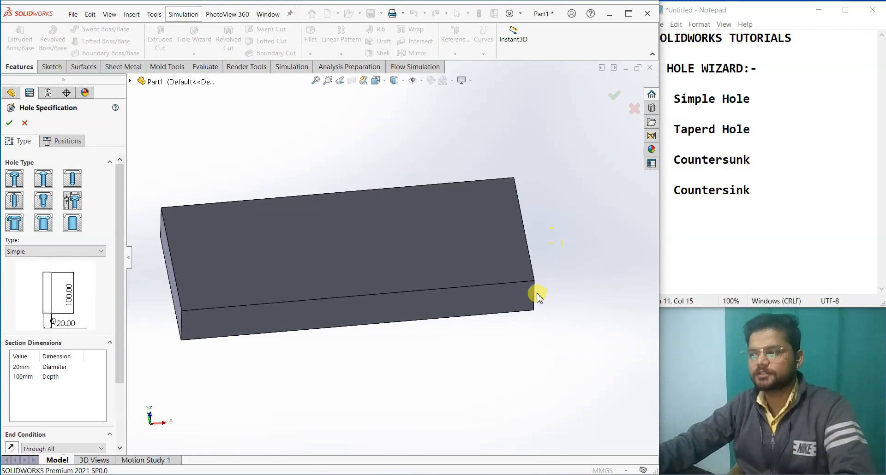
pyautogui.click(726, 240)
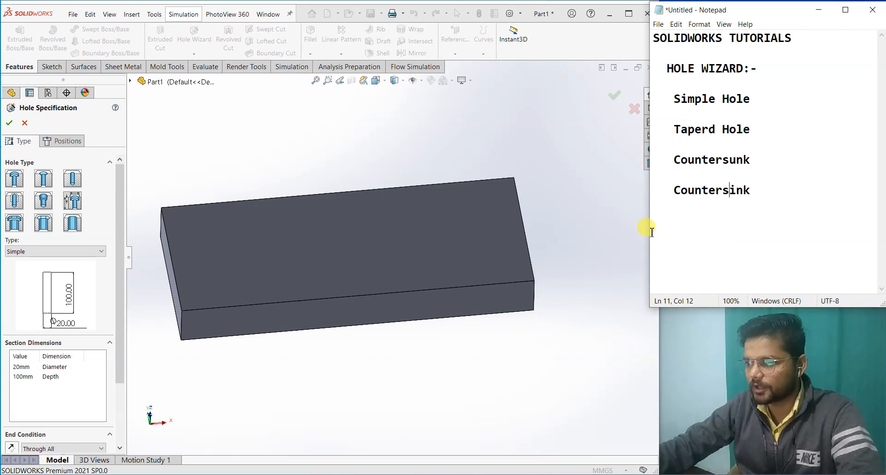
pyautogui.moveTo(650, 231); pyautogui.dragTo(659, 229)
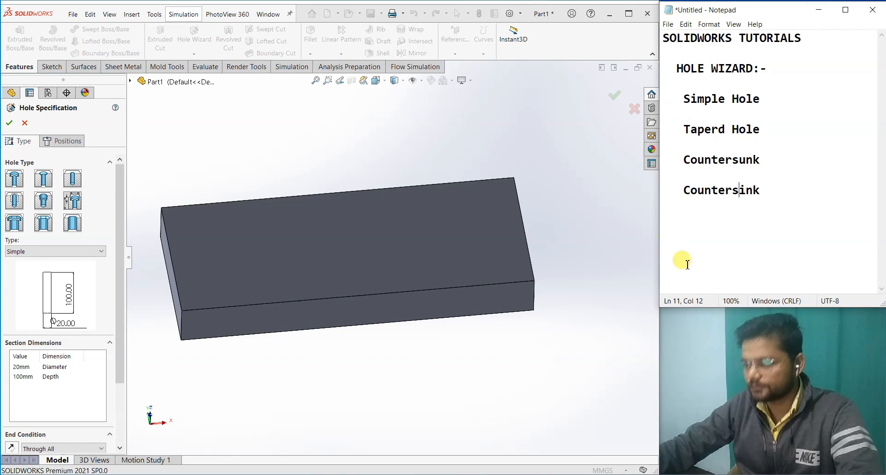
pyautogui.click(605, 375)
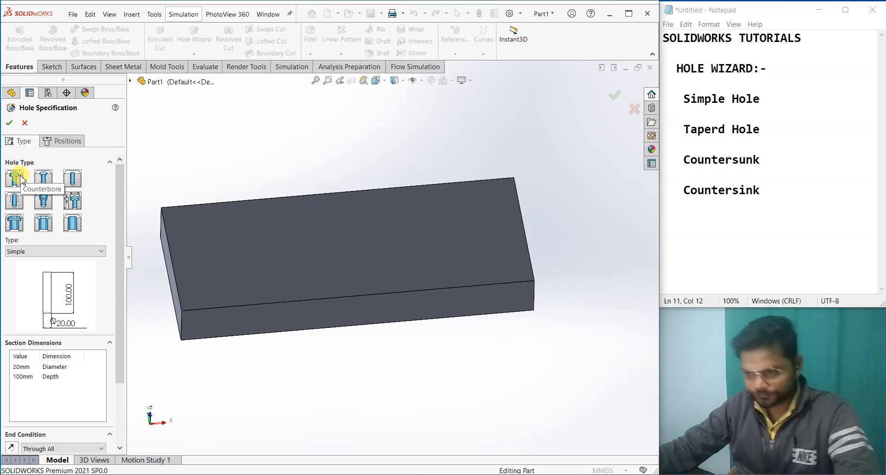
pyautogui.click(762, 161)
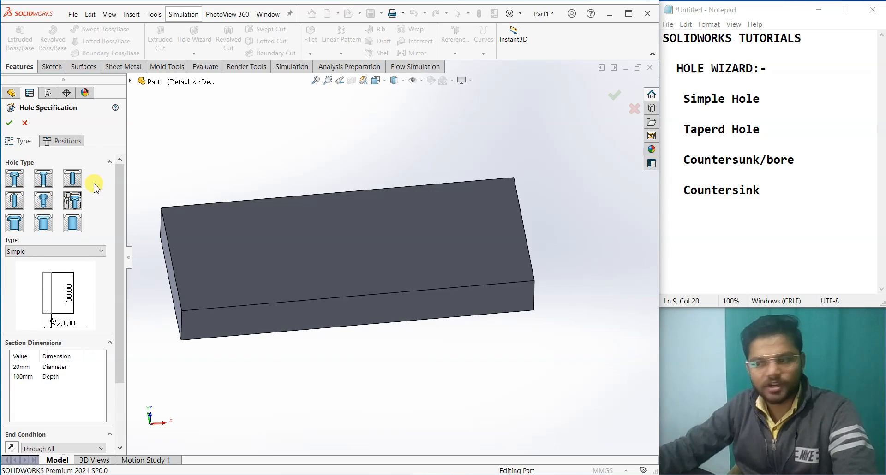
# Specify a counterbore hole to the ISO standard for Hex Bolt Grade C ISO 4016, size M30
pyautogui.click(11, 178)
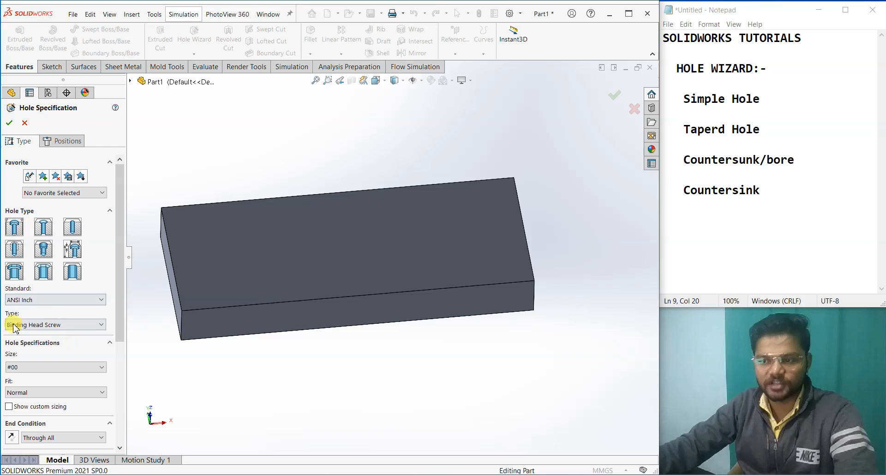
pyautogui.click(39, 299)
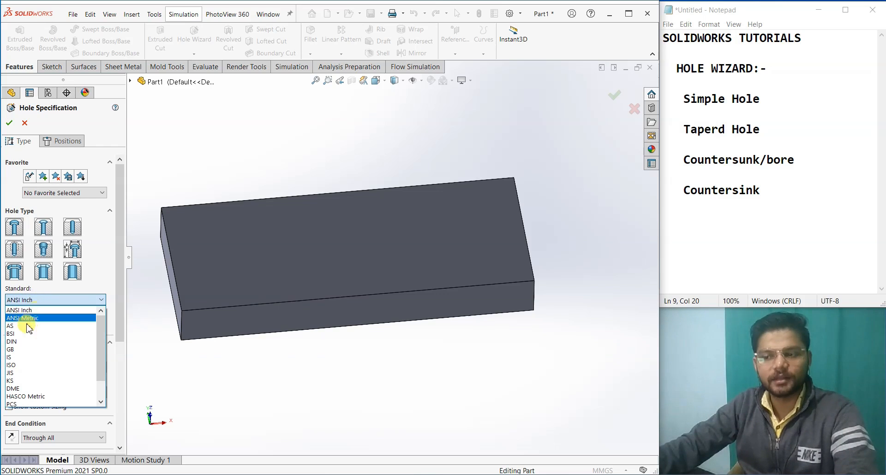
pyautogui.click(15, 365)
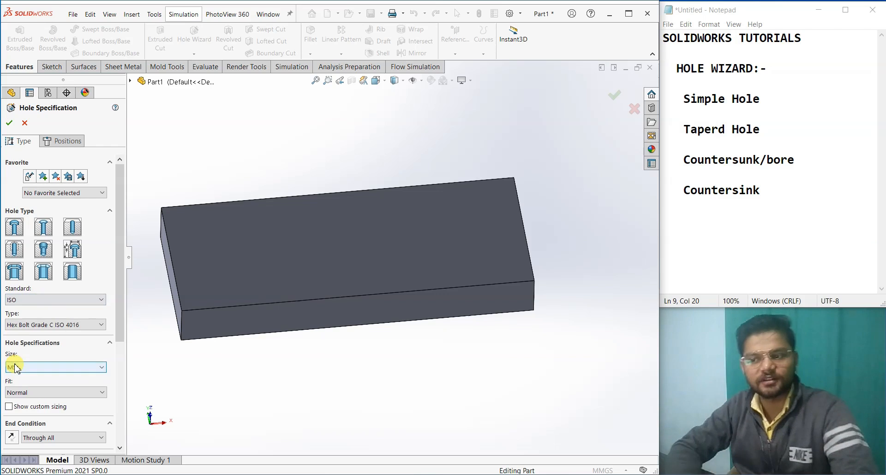
pyautogui.click(13, 325)
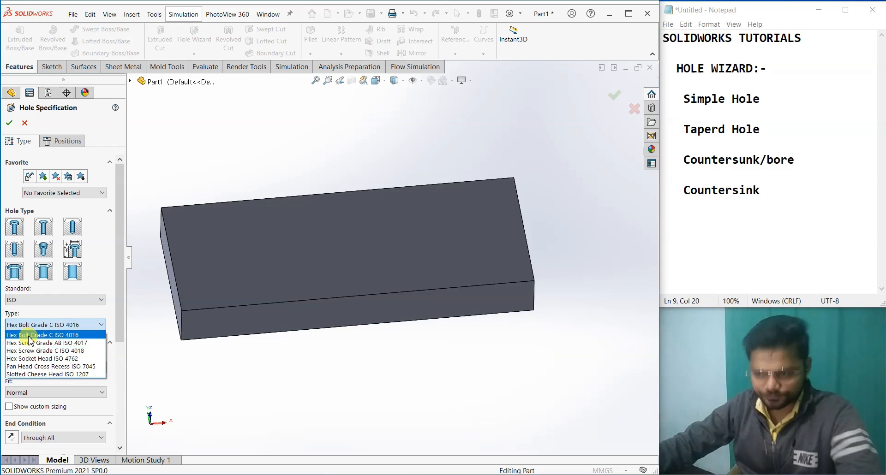
pyautogui.click(28, 335)
pyautogui.click(9, 367)
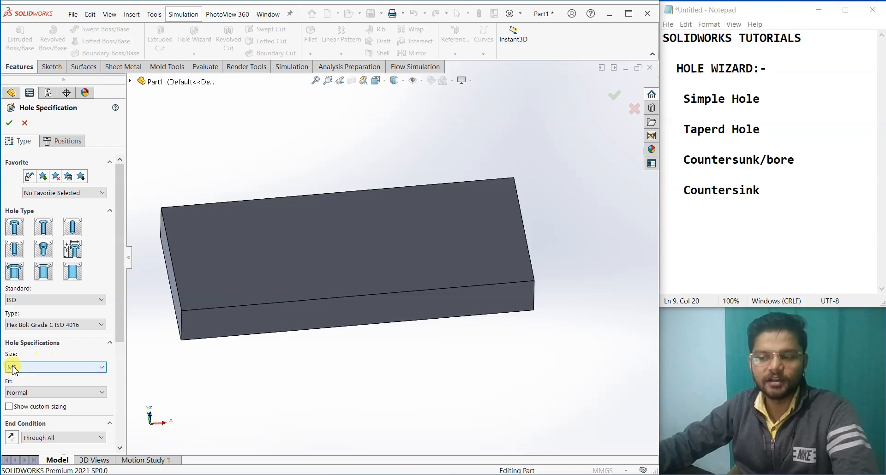
pyautogui.click(12, 368)
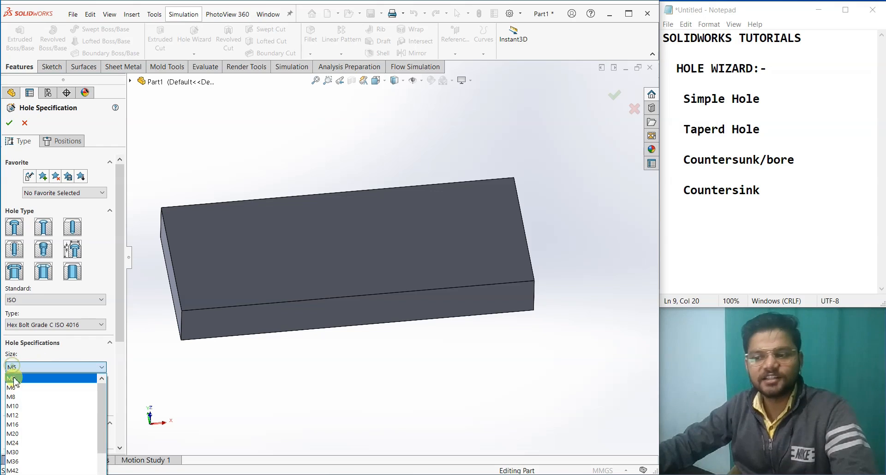
pyautogui.click(16, 452)
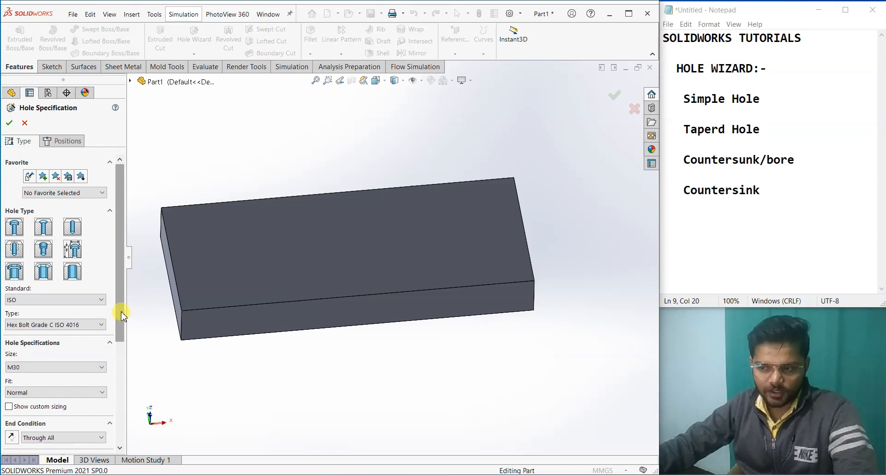
pyautogui.scroll(-3, 122, 315)
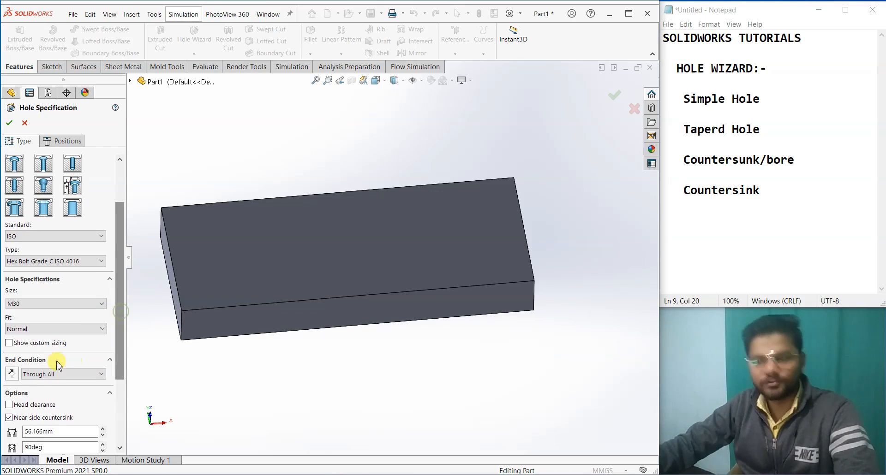
# Keep the counterbore's fit at Normal, try the Blind end condition, and set it back to Through All
pyautogui.click(93, 330)
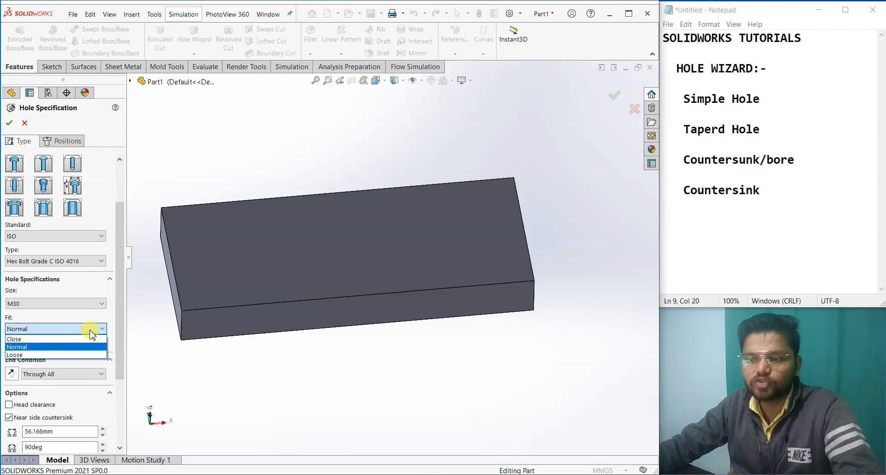
pyautogui.click(35, 348)
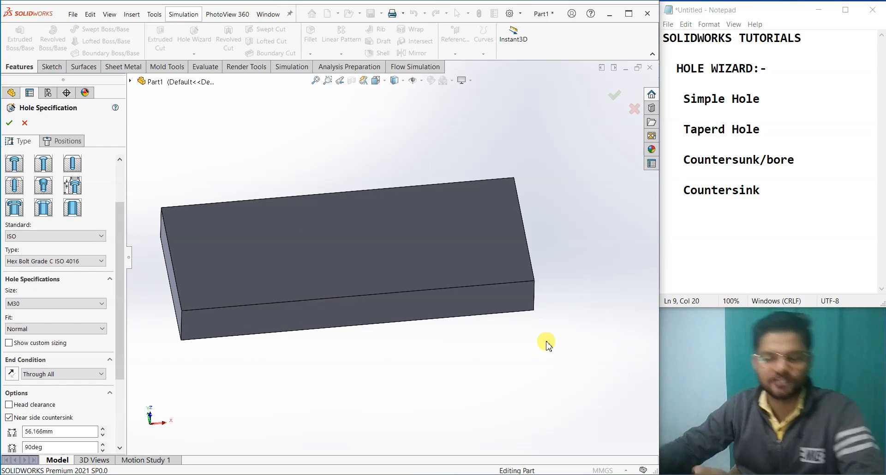
pyautogui.click(44, 374)
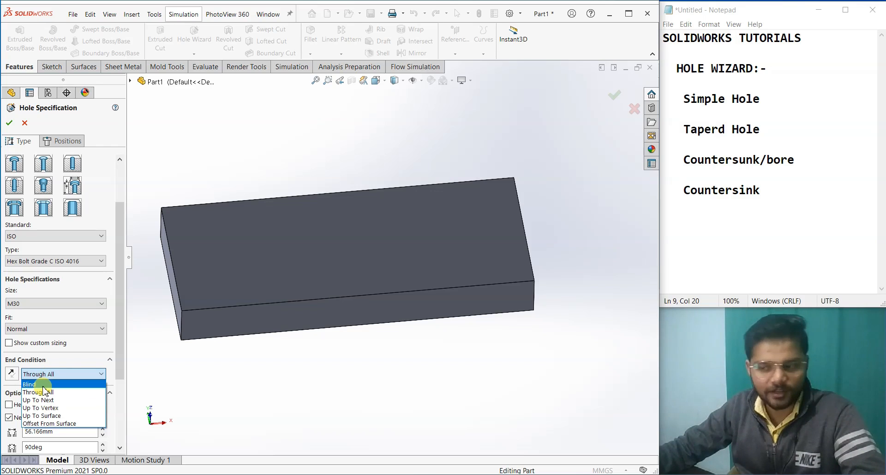
pyautogui.click(42, 384)
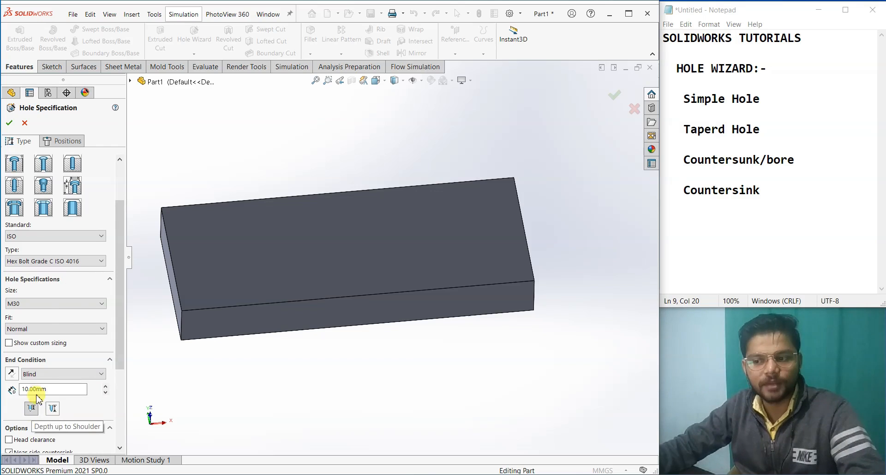
pyautogui.click(46, 374)
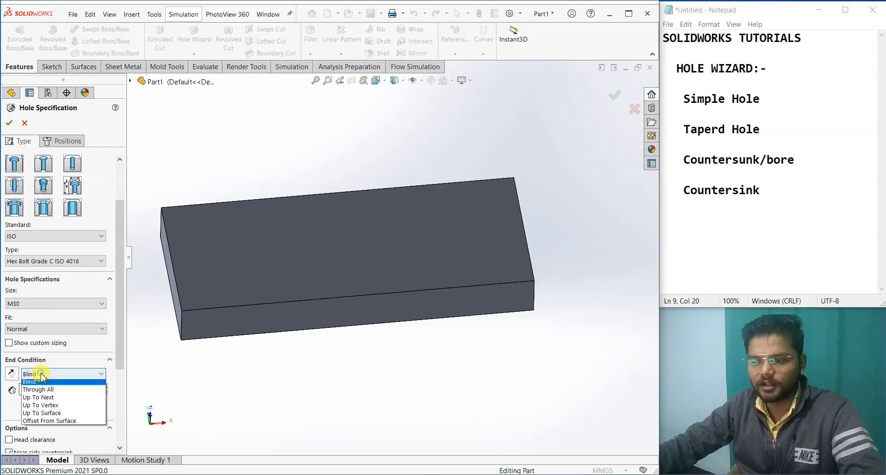
pyautogui.click(44, 390)
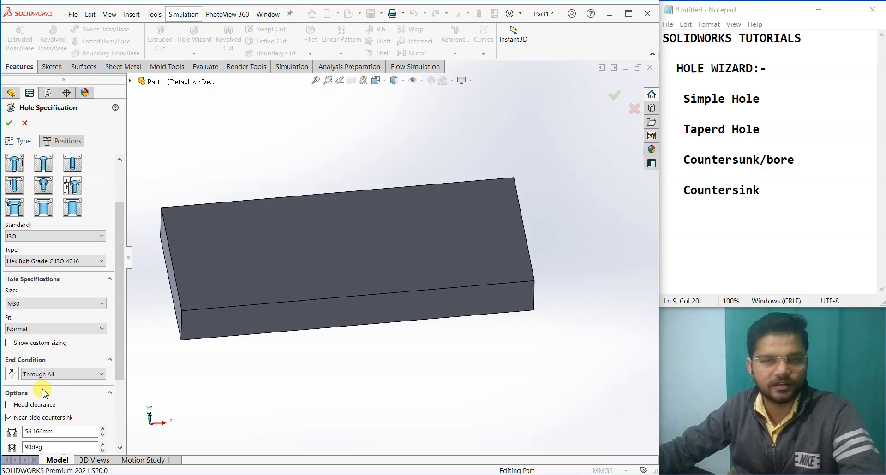
pyautogui.scroll(-3, 113, 260)
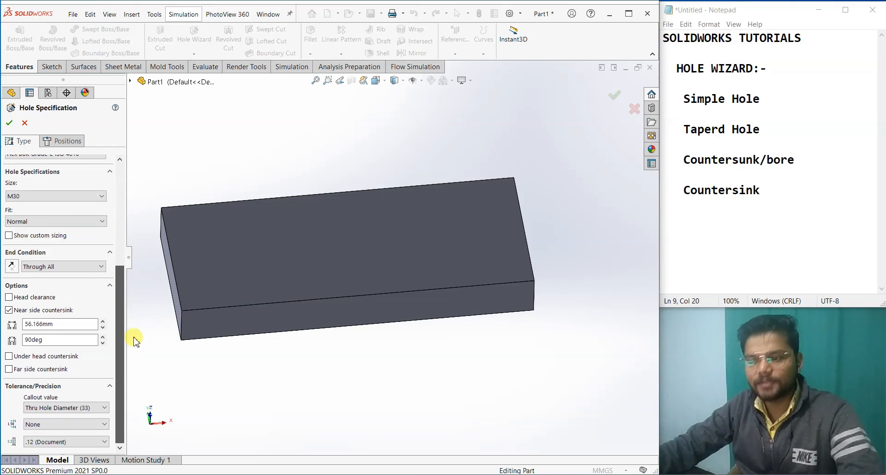
pyautogui.scroll(5, 132, 249)
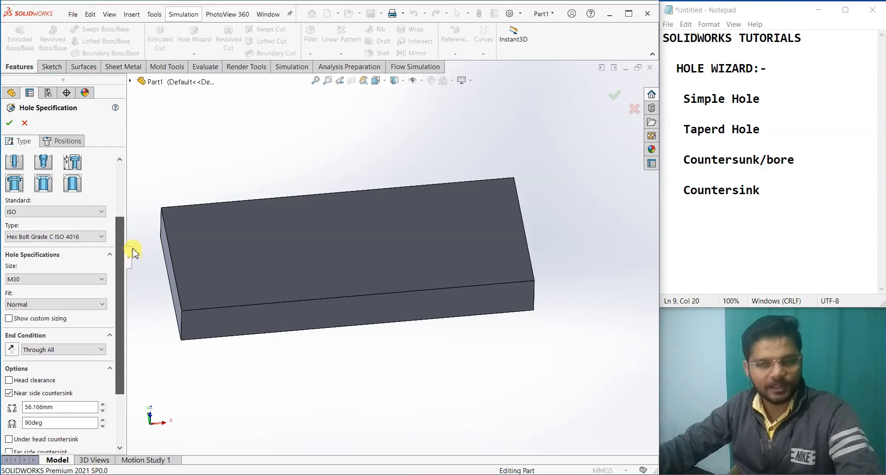
# Place the M30 counterbore hole on the block's large face near one end using a 3D sketch, and finish the hole
pyautogui.click(63, 141)
pyautogui.moveTo(428, 343); pyautogui.dragTo(403, 354, button='middle')
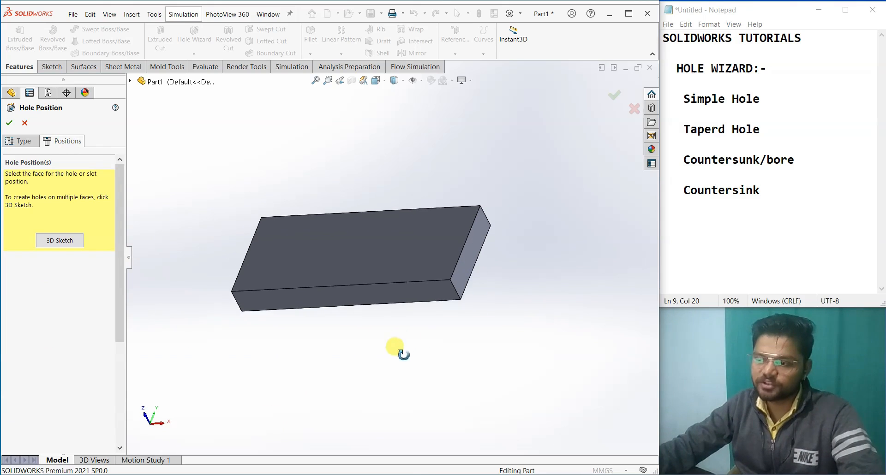
pyautogui.scroll(-3, 309, 277)
pyautogui.click(70, 241)
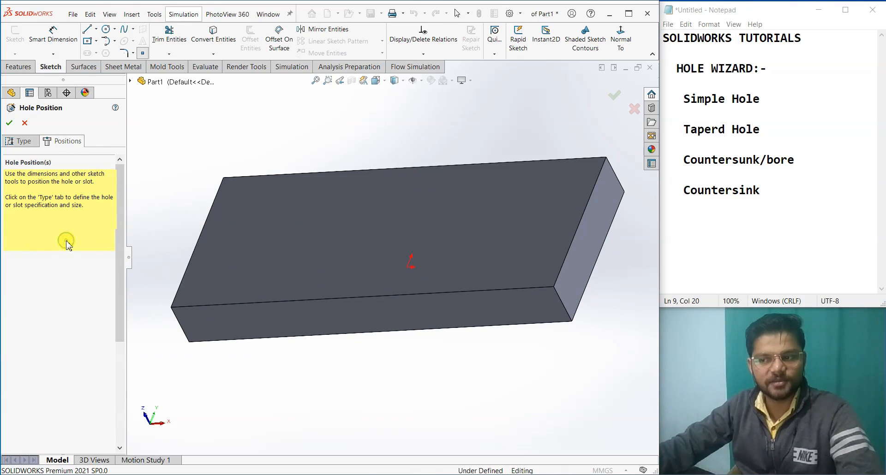
pyautogui.moveTo(287, 252)
pyautogui.mouseDown(button='middle')
pyautogui.moveTo(330, 228)
pyautogui.moveTo(318, 277)
pyautogui.moveTo(332, 283)
pyautogui.moveTo(321, 274)
pyautogui.mouseUp(button='middle')
pyautogui.click(297, 253)
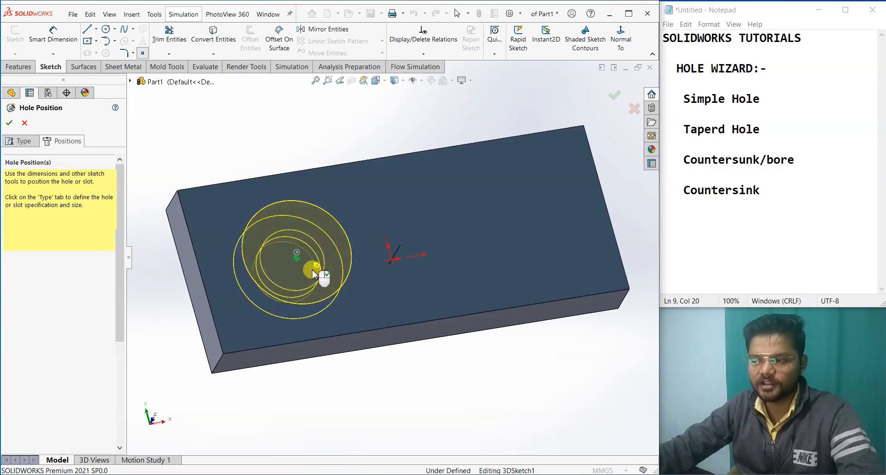
pyautogui.click(9, 124)
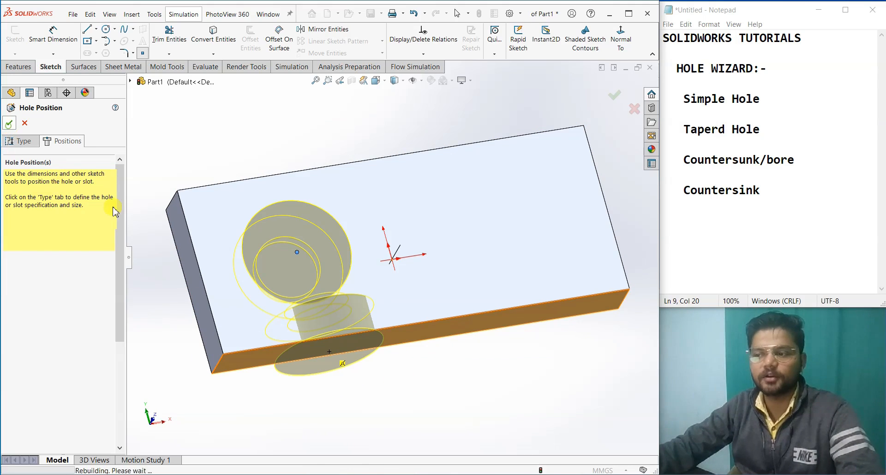
# Inspect the counterbore's profile in a section view cut along the Top Plane, and close the section view
pyautogui.moveTo(431, 392); pyautogui.dragTo(400, 346, button='middle')
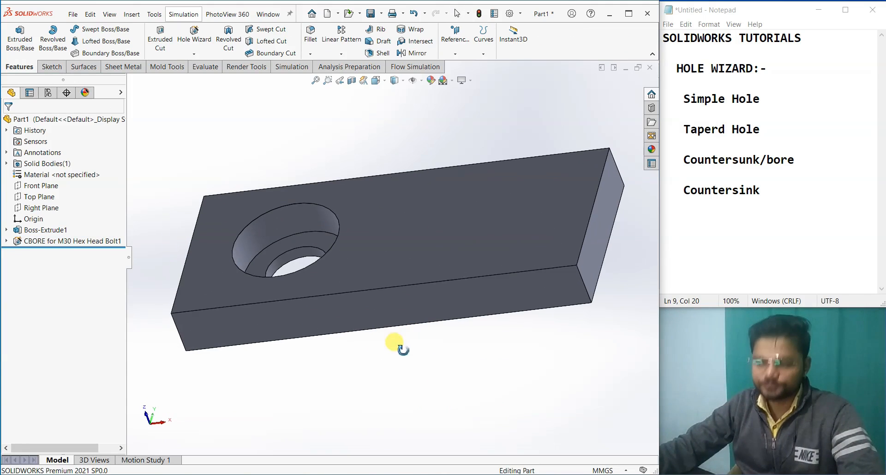
pyautogui.click(352, 81)
pyautogui.moveTo(352, 329); pyautogui.dragTo(417, 277, button='middle')
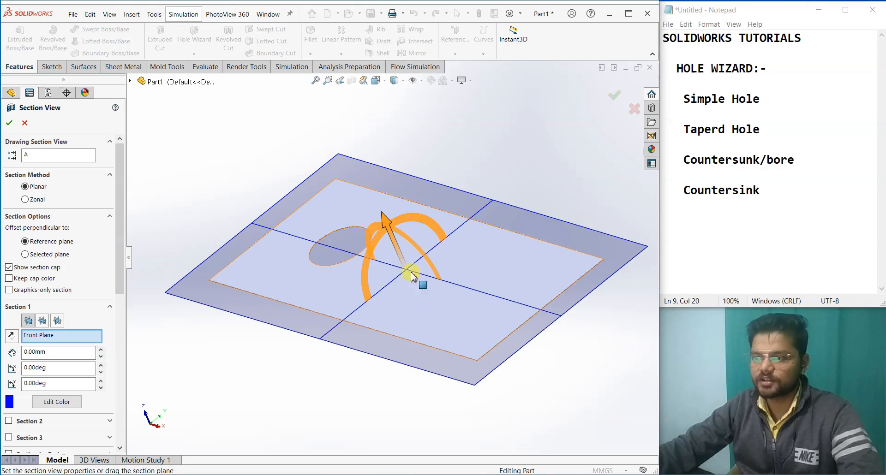
pyautogui.click(42, 321)
pyautogui.moveTo(253, 352); pyautogui.dragTo(293, 317, button='middle')
pyautogui.scroll(-3, 280, 300)
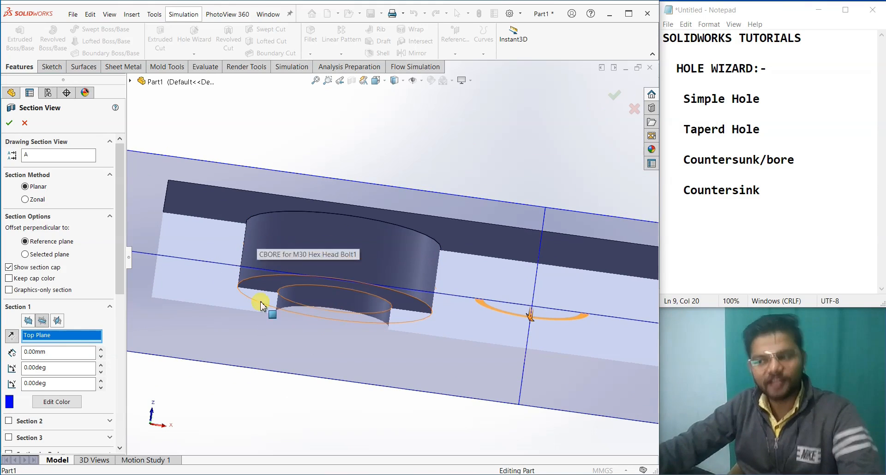
pyautogui.click(9, 123)
pyautogui.scroll(3, 291, 300)
pyautogui.moveTo(291, 300); pyautogui.dragTo(277, 352, button='middle')
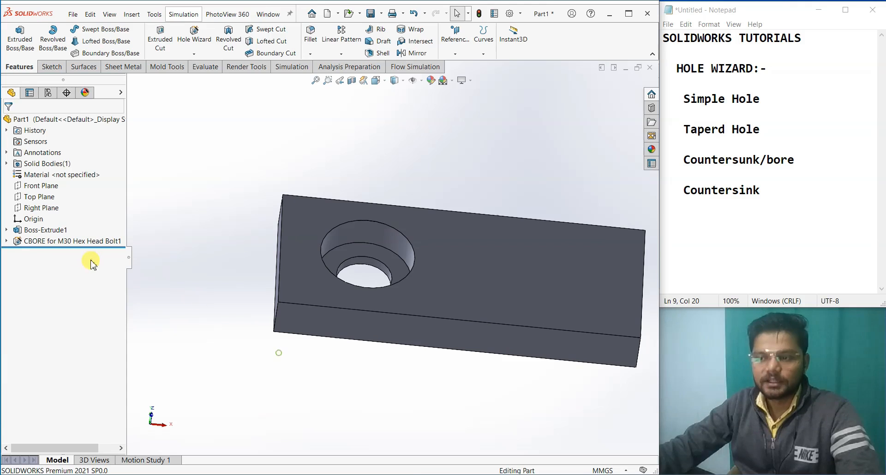
# Delete the M30 counterbore hole feature from the block
pyautogui.rightClick(69, 241)
pyautogui.click(107, 298)
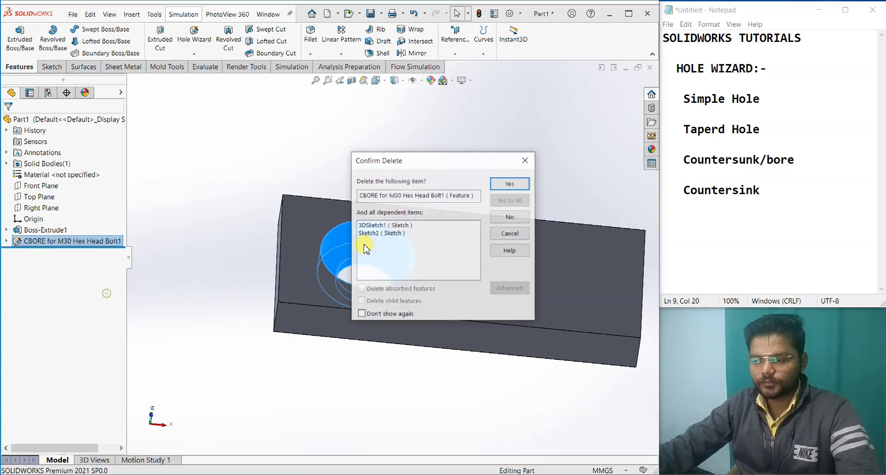
pyautogui.click(508, 182)
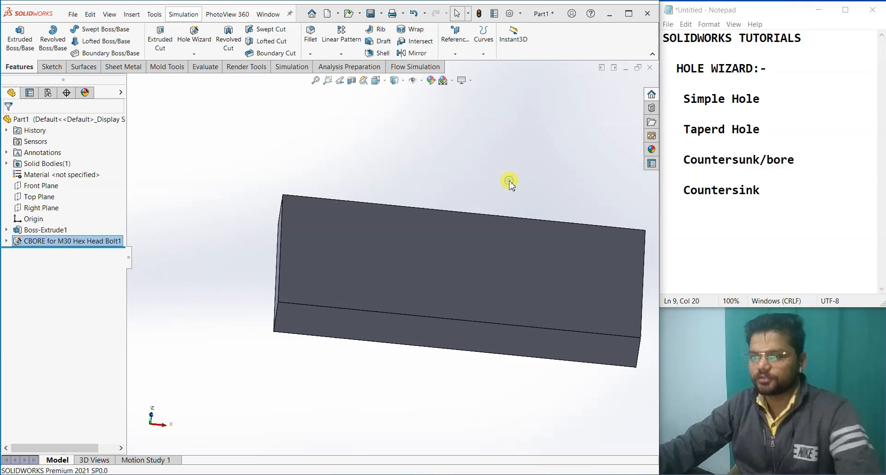
# Start a new Hole Wizard hole and set its hole type to the legacy hole
pyautogui.click(188, 40)
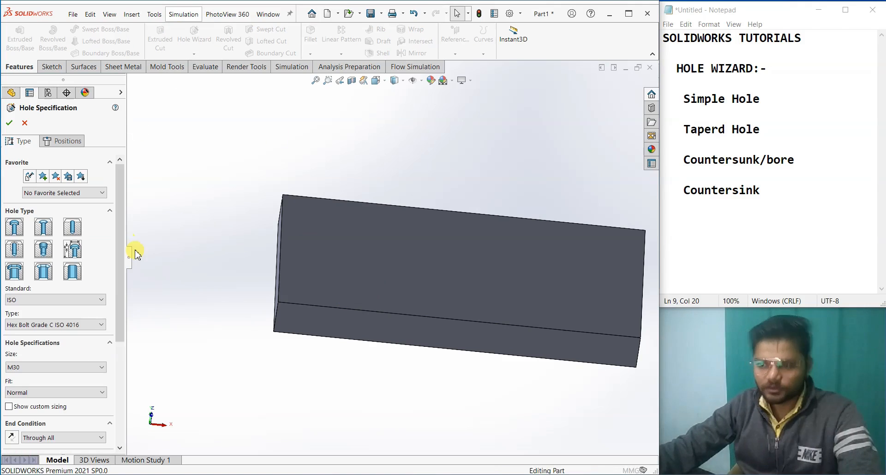
pyautogui.click(44, 231)
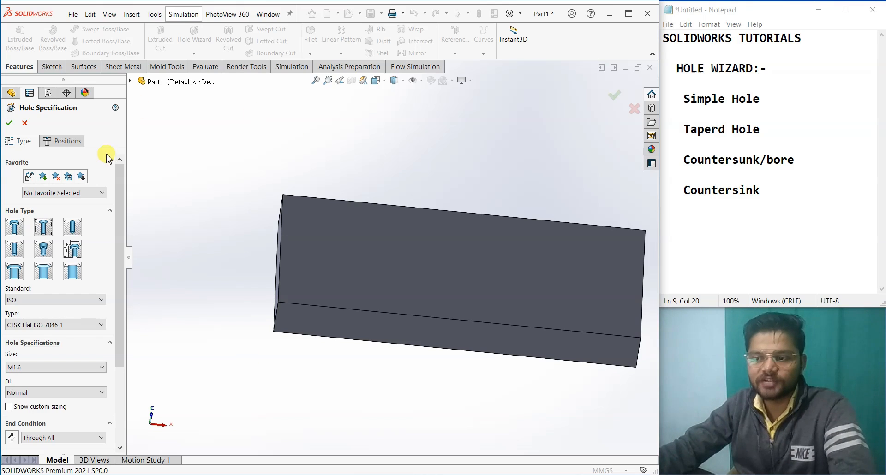
pyautogui.click(74, 248)
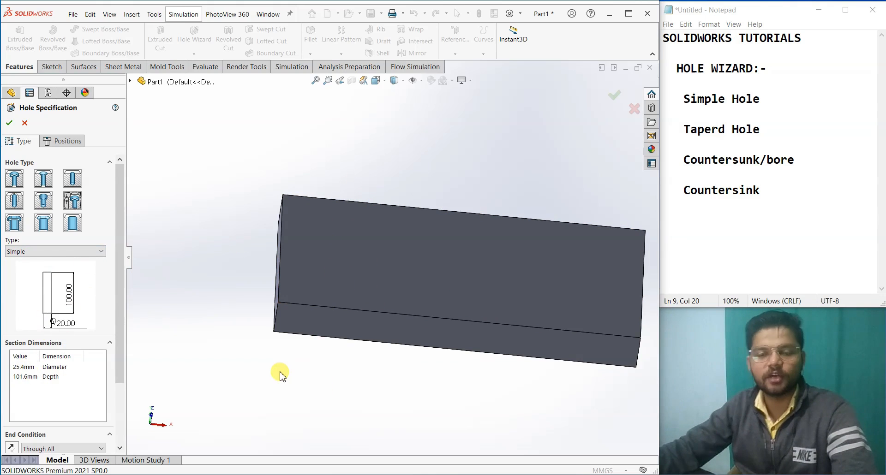
# Preview the Tapered, Counterbored and Countersunk profiles of the legacy hole, and settle on Counterbored
pyautogui.click(33, 252)
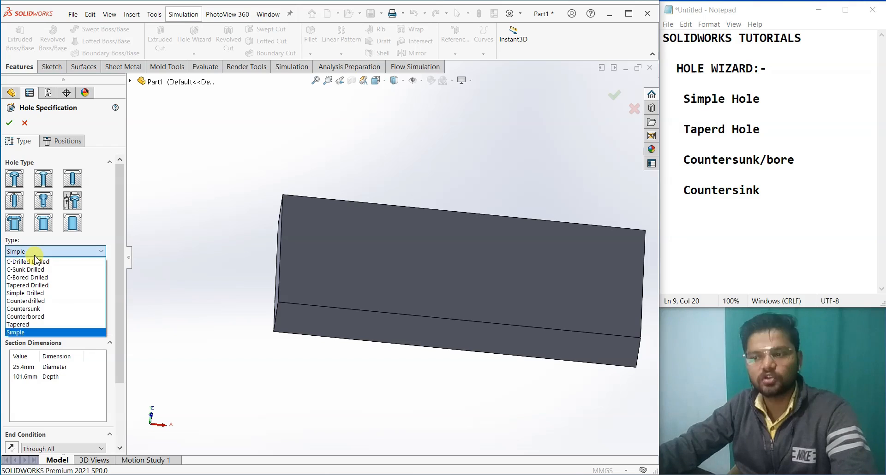
pyautogui.click(28, 325)
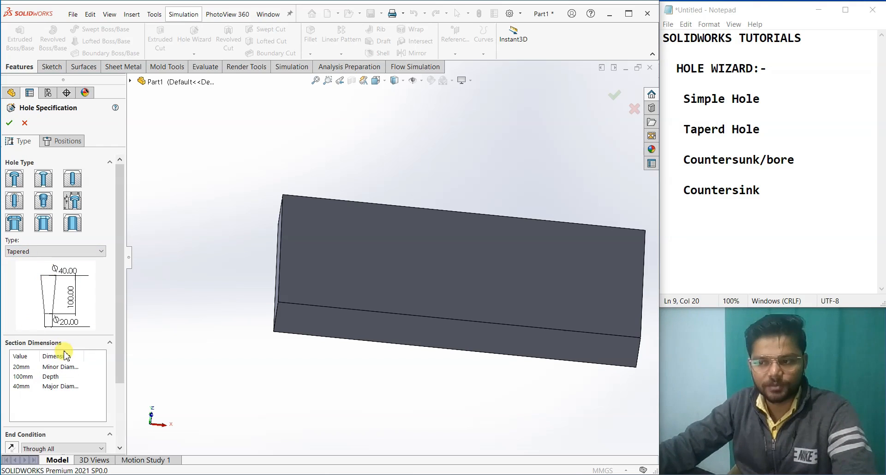
pyautogui.click(59, 252)
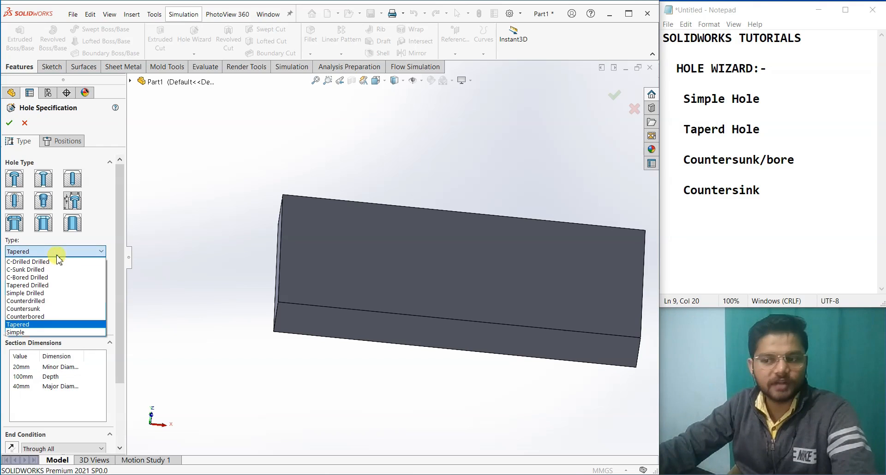
pyautogui.click(36, 316)
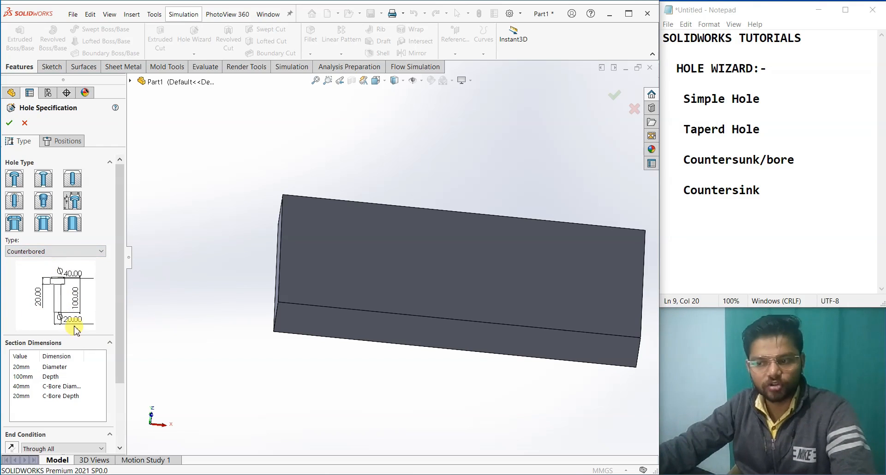
pyautogui.click(50, 251)
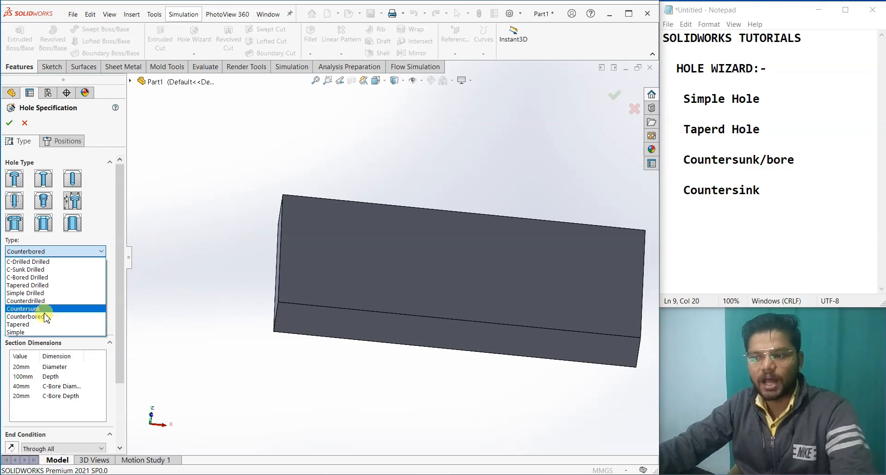
pyautogui.click(20, 308)
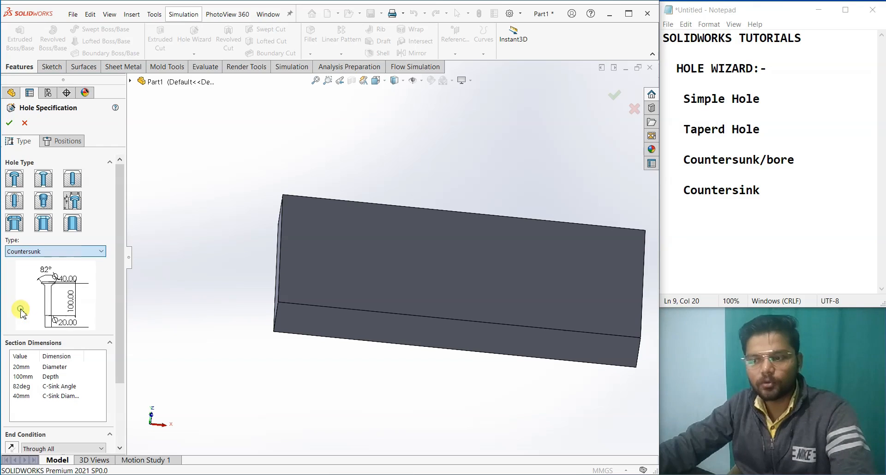
pyautogui.click(45, 253)
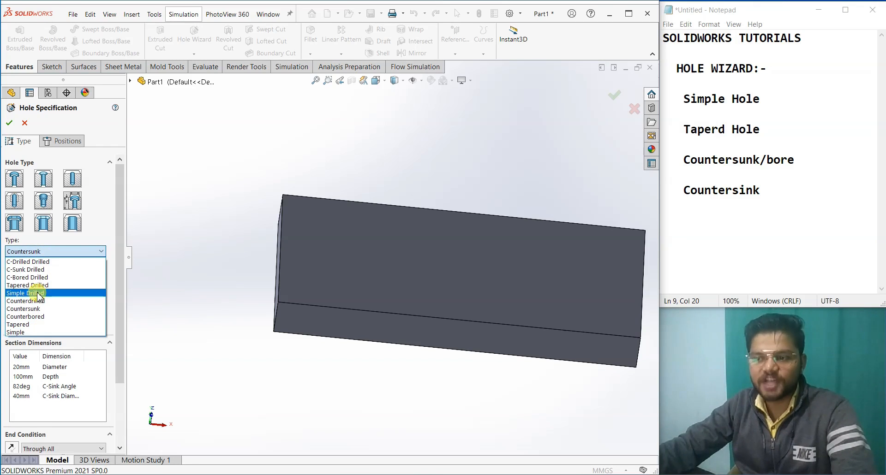
pyautogui.click(51, 316)
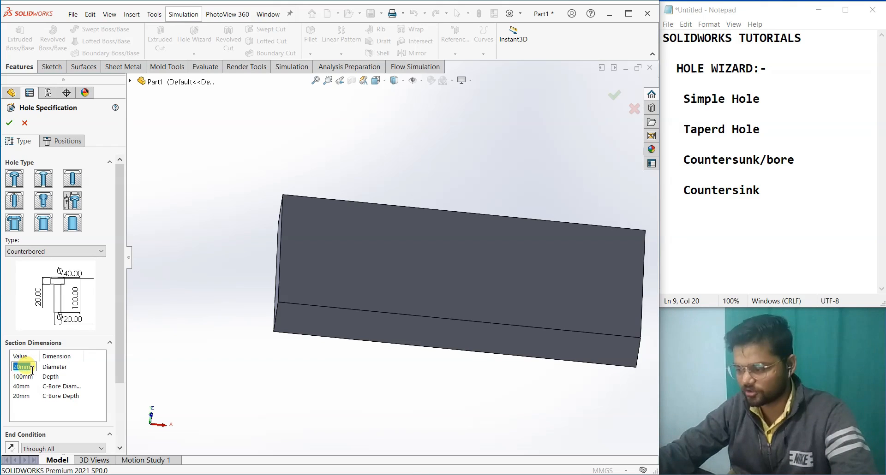
# Set the hole diameter to 10, C-bore diameter to 20 and C-bore depth to 10, and try to edit the hole depth
pyautogui.doubleClick(30, 369)
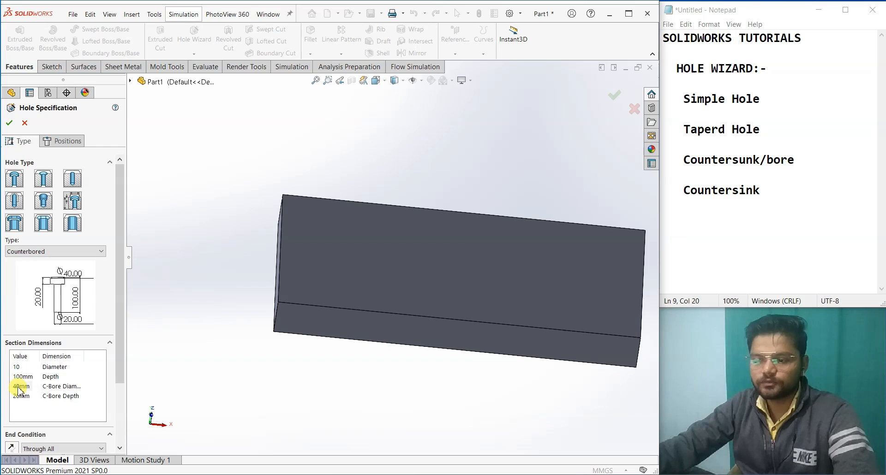
pyautogui.doubleClick(18, 386)
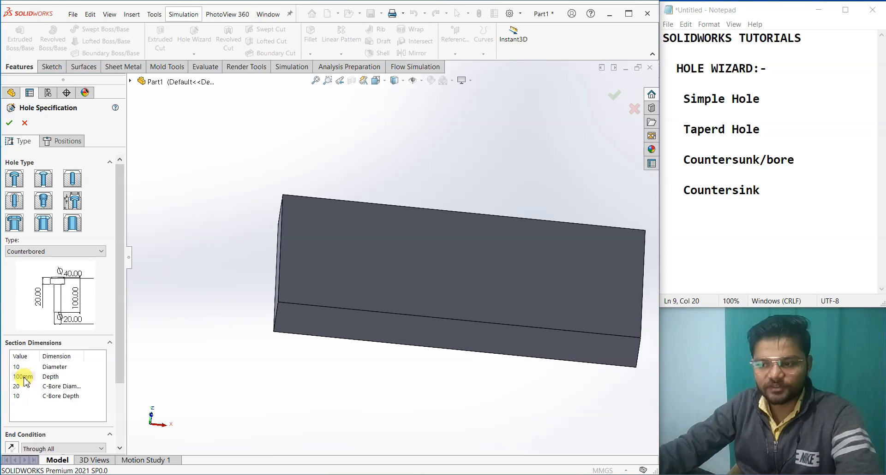
pyautogui.doubleClick(23, 377)
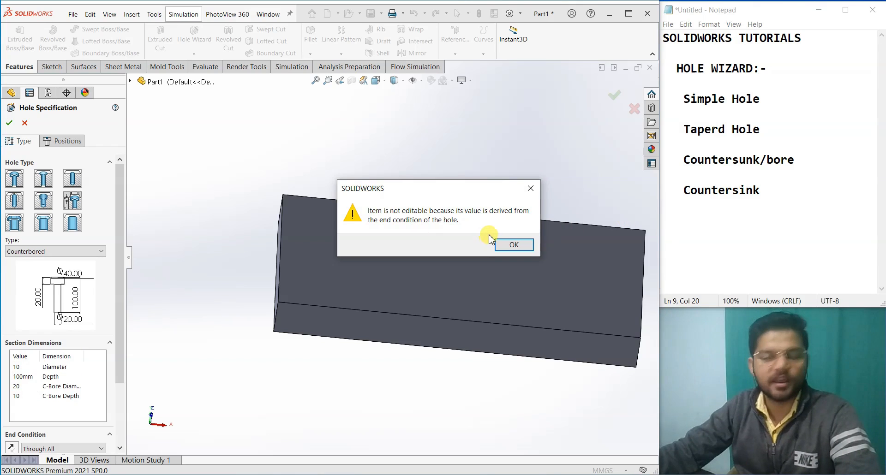
pyautogui.click(515, 244)
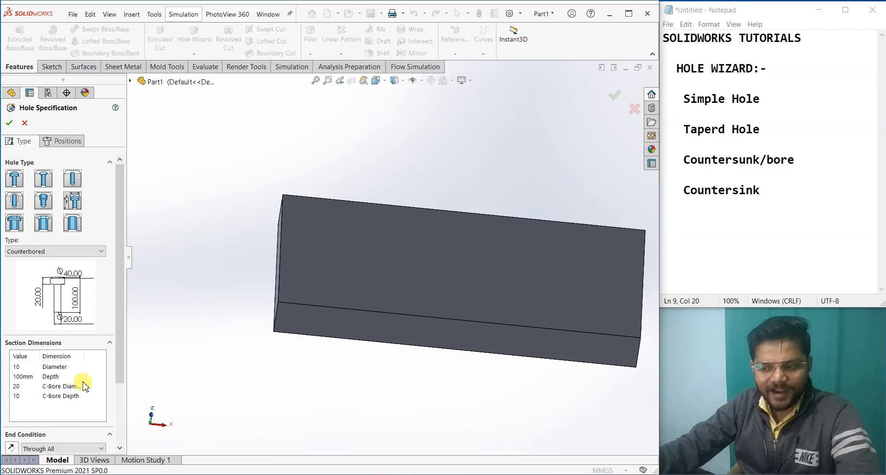
# Set the hole's end condition to Blind and its depth to 50
pyautogui.scroll(-3, 120, 344)
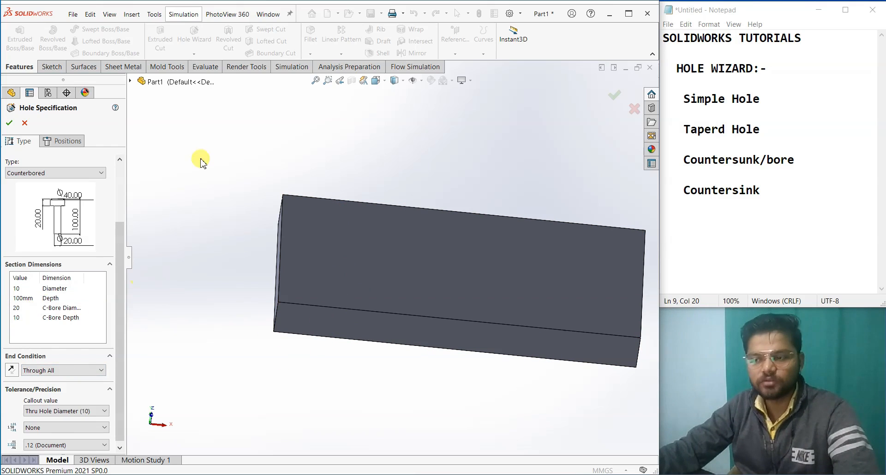
pyautogui.click(93, 371)
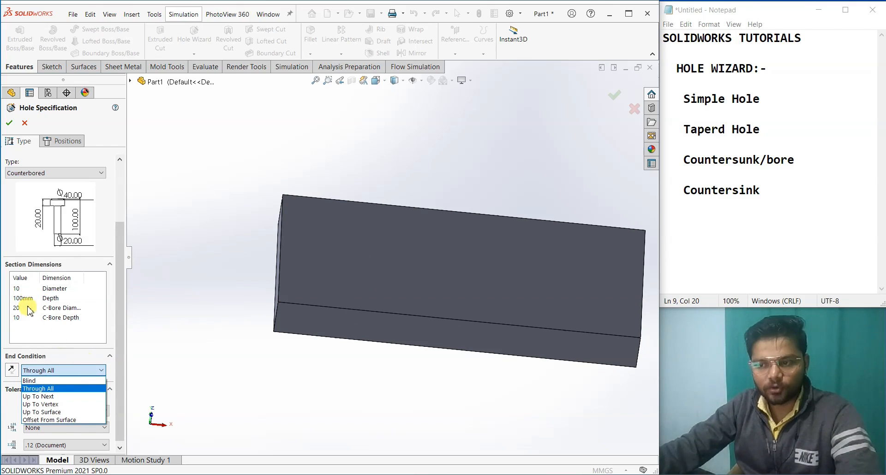
pyautogui.click(29, 381)
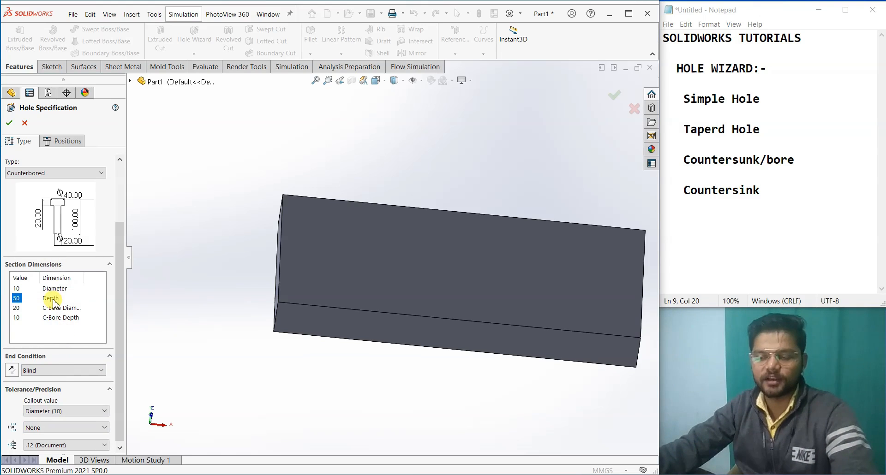
# Place four hole positions in a two-by-two pattern on the block's large face using a 3D sketch
pyautogui.click(74, 142)
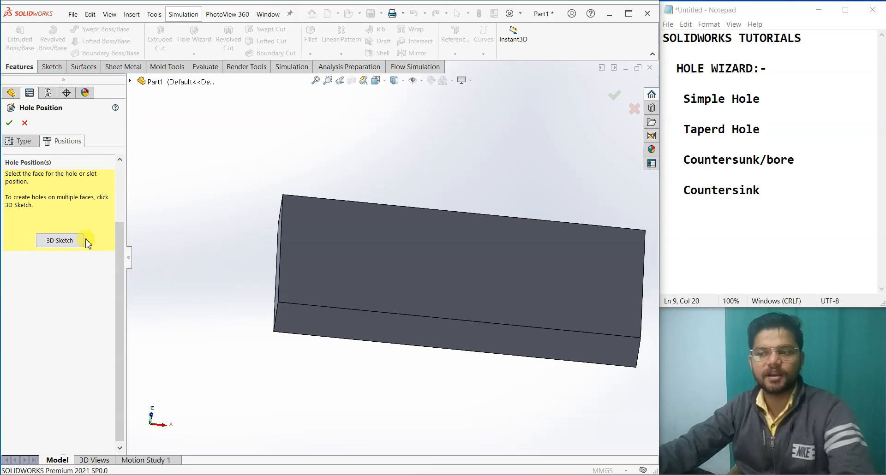
pyautogui.click(71, 241)
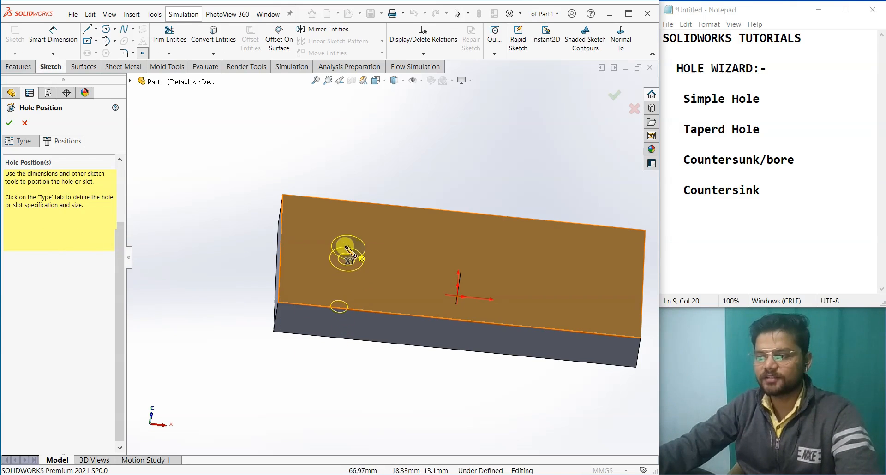
pyautogui.click(341, 266)
pyautogui.moveTo(353, 293)
pyautogui.mouseDown(button='middle')
pyautogui.moveTo(344, 305)
pyautogui.moveTo(323, 303)
pyautogui.moveTo(321, 176)
pyautogui.moveTo(296, 229)
pyautogui.moveTo(340, 242)
pyautogui.moveTo(318, 285)
pyautogui.moveTo(348, 304)
pyautogui.mouseUp(button='middle')
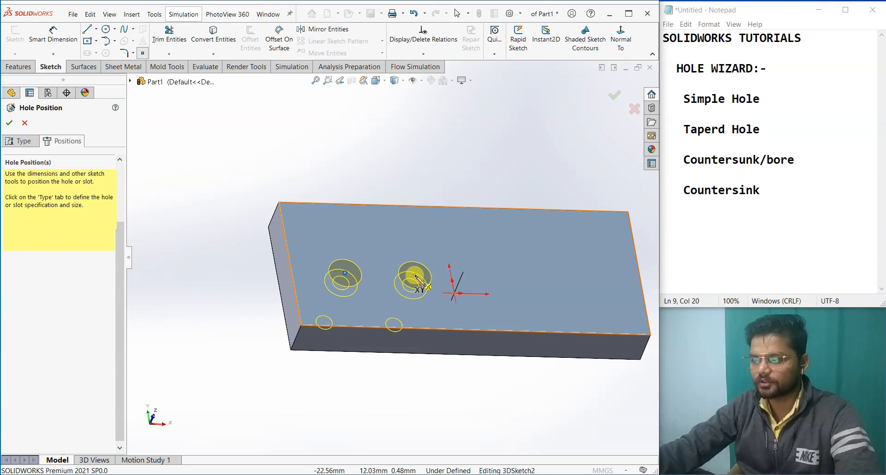
pyautogui.click(414, 276)
pyautogui.click(341, 230)
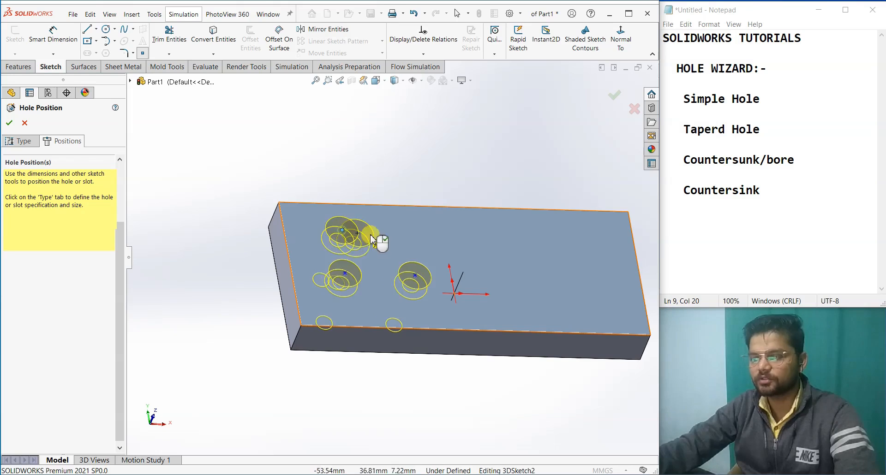
pyautogui.click(415, 237)
pyautogui.moveTo(262, 263); pyautogui.dragTo(261, 339, button='middle')
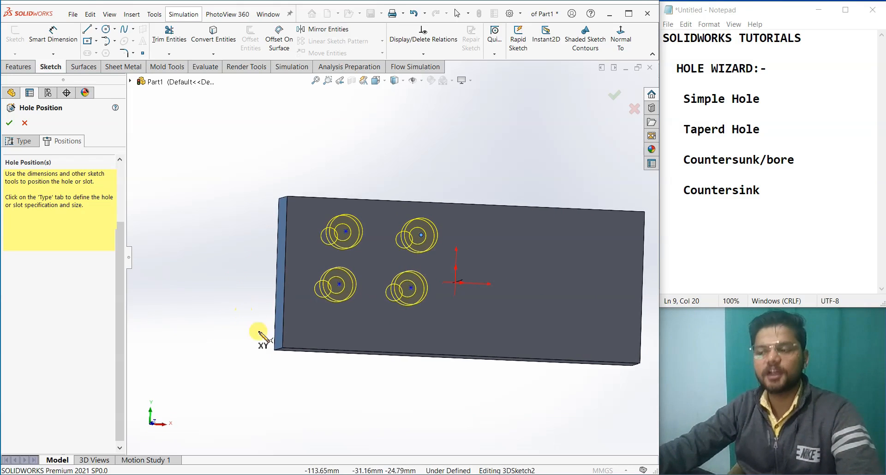
# Dimension the spacing between the two lower hole points and set it to 40 mm
pyautogui.moveTo(333, 288); pyautogui.dragTo(306, 297, button='middle')
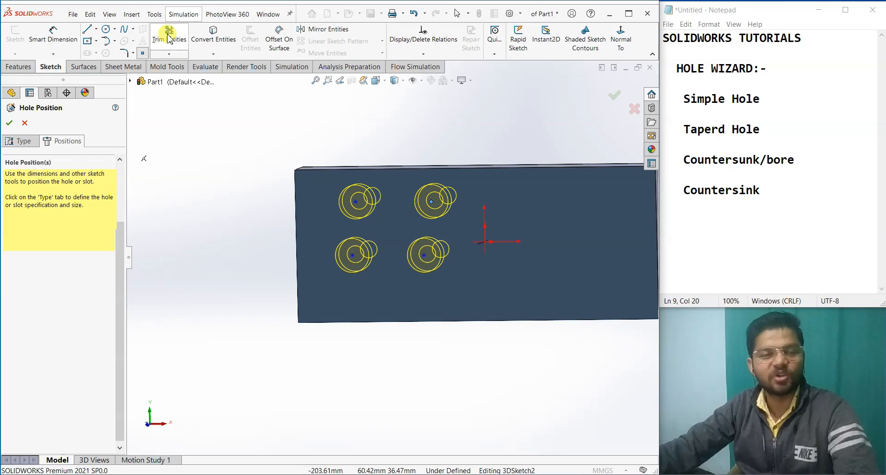
pyautogui.click(51, 42)
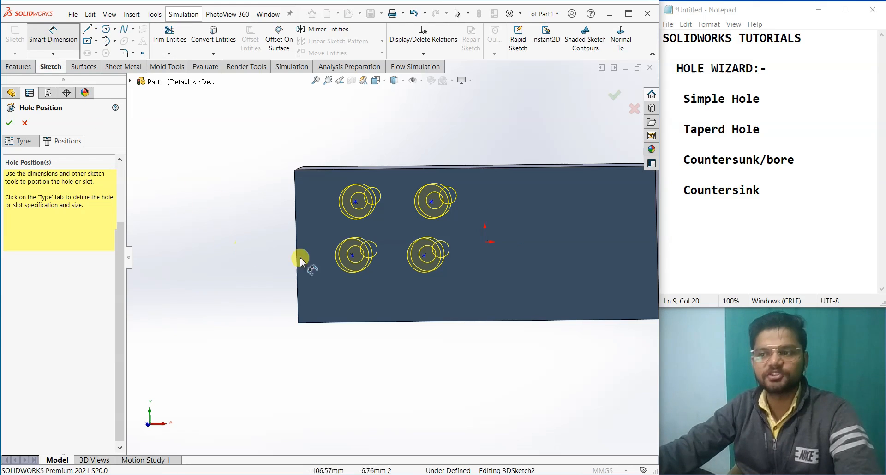
pyautogui.scroll(-3, 362, 233)
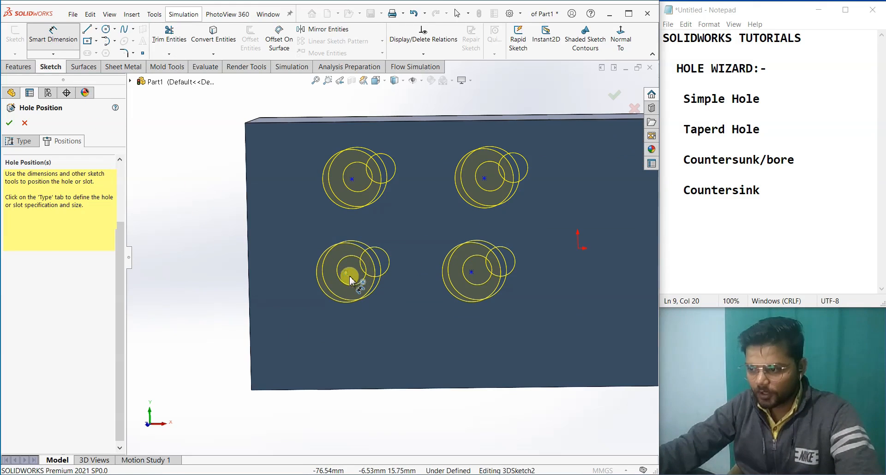
pyautogui.click(346, 272)
pyautogui.click(472, 273)
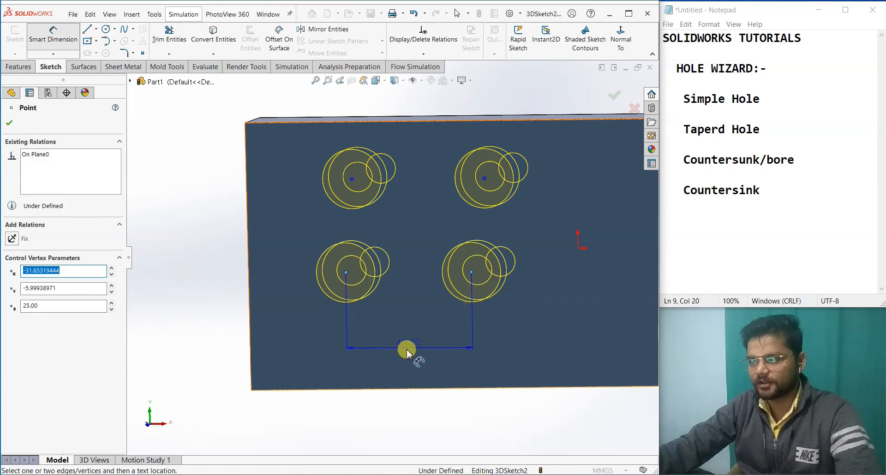
pyautogui.click(410, 430)
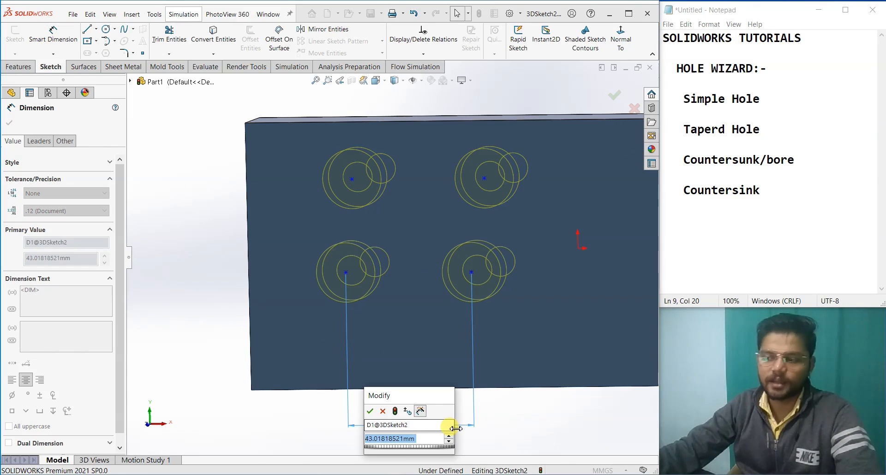
pyautogui.write('40')
pyautogui.press('Return')
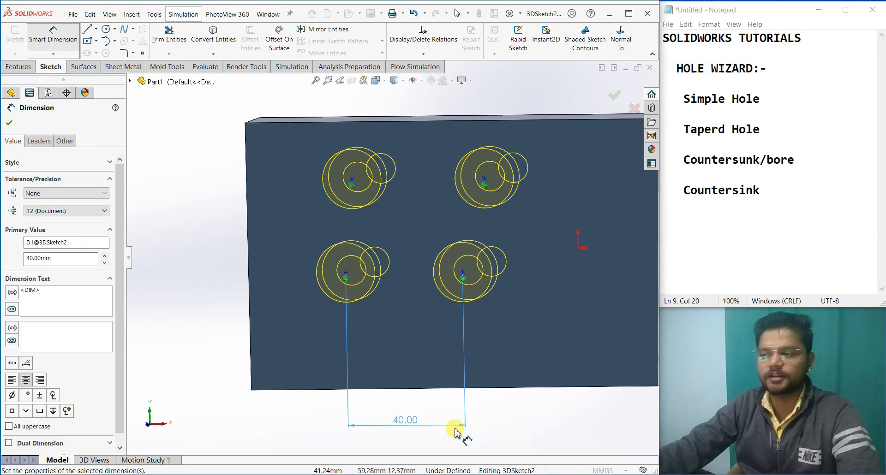
# Dimension the spacing between the lower and upper hole points nearest the block's short edge at 40 mm
pyautogui.click(346, 272)
pyautogui.click(352, 179)
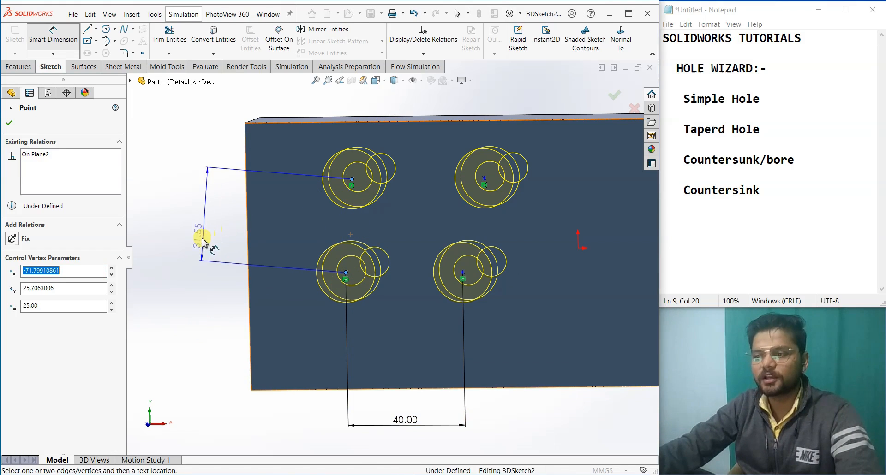
pyautogui.click(199, 229)
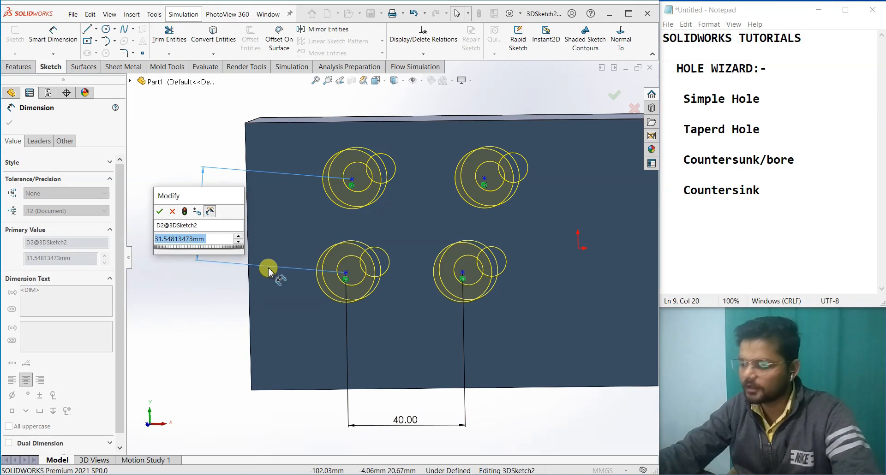
pyautogui.write('40')
pyautogui.press('Return')
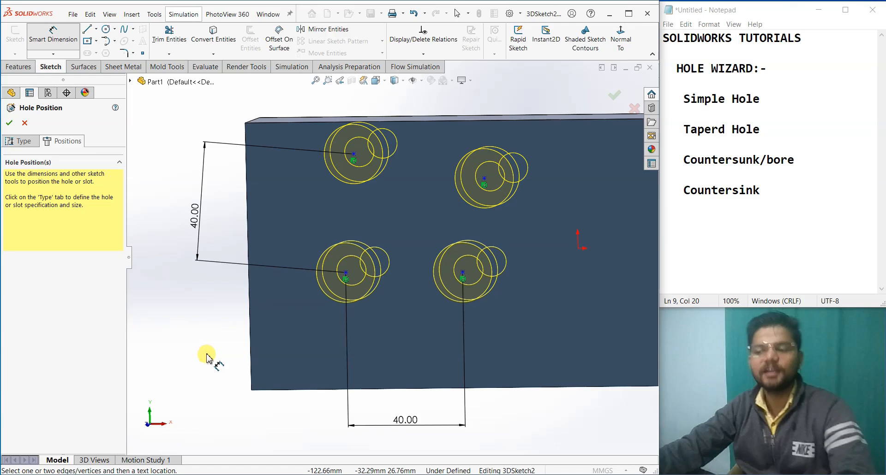
pyautogui.press('Escape')
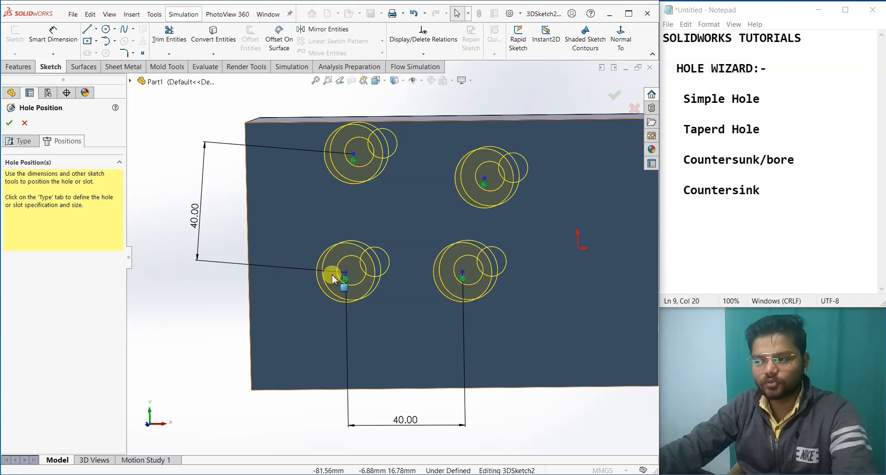
# Add an Along Y relation between the two hole points nearest the block's short edge
pyautogui.click(346, 273)
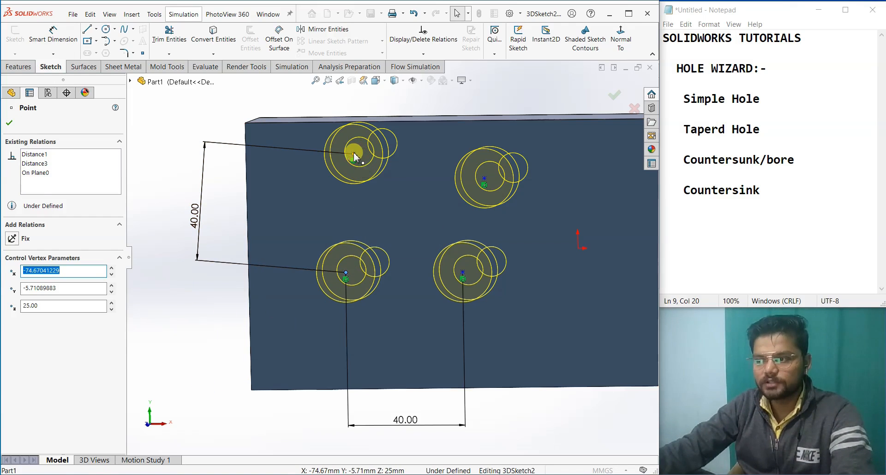
pyautogui.keyDown('ctrl'); pyautogui.click(353, 154); pyautogui.keyUp('ctrl')
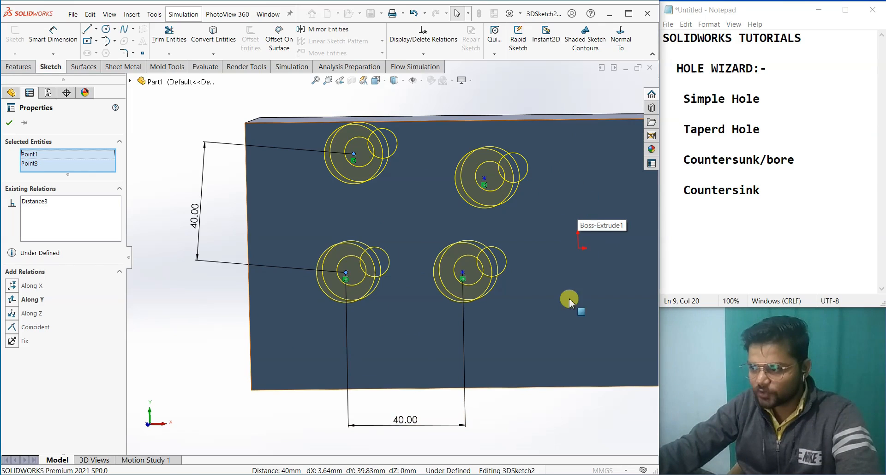
pyautogui.click(23, 302)
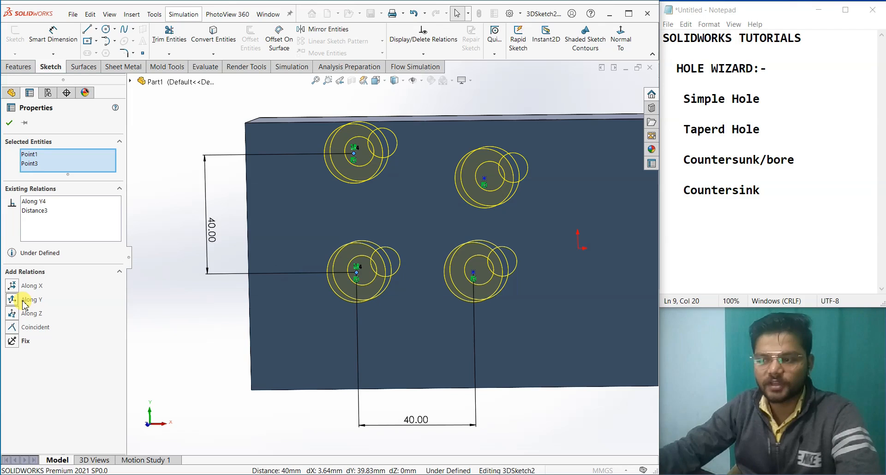
pyautogui.click(178, 320)
# Dimension the spacing between the two hole points farther from the short edge and set it to 30 mm
pyautogui.scroll(2, 387, 326)
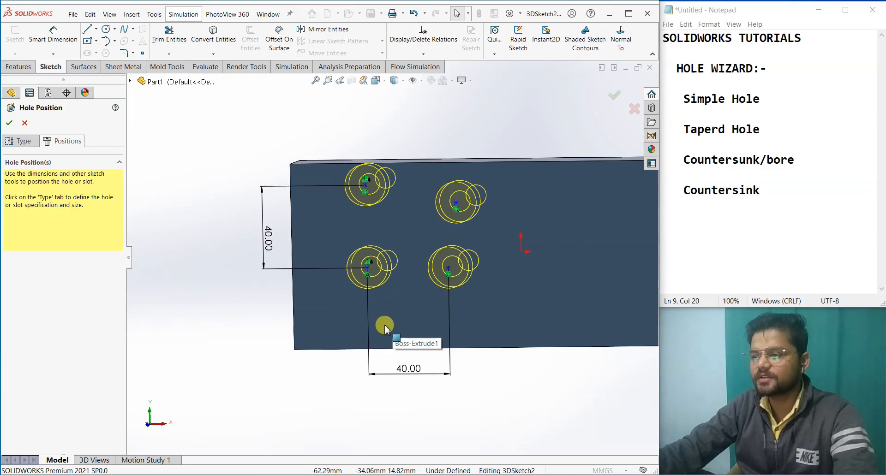
pyautogui.scroll(-2, 336, 315)
pyautogui.moveTo(238, 371); pyautogui.dragTo(242, 339, button='right')
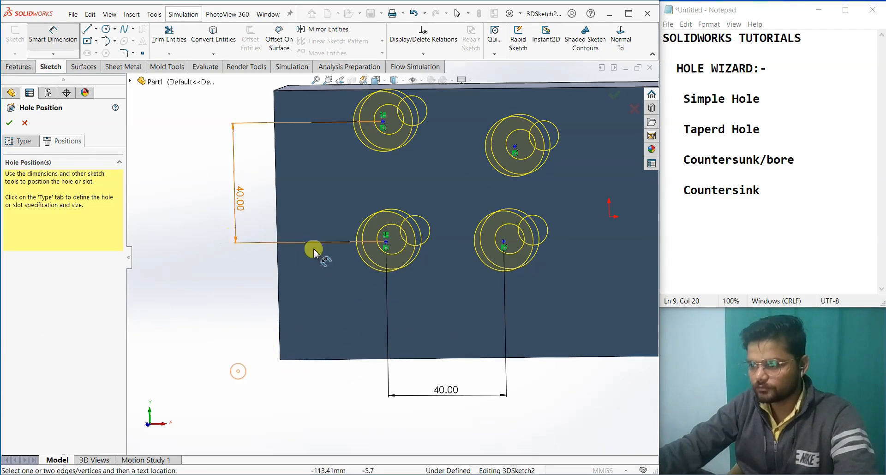
pyautogui.click(503, 241)
pyautogui.click(515, 147)
pyautogui.click(590, 188)
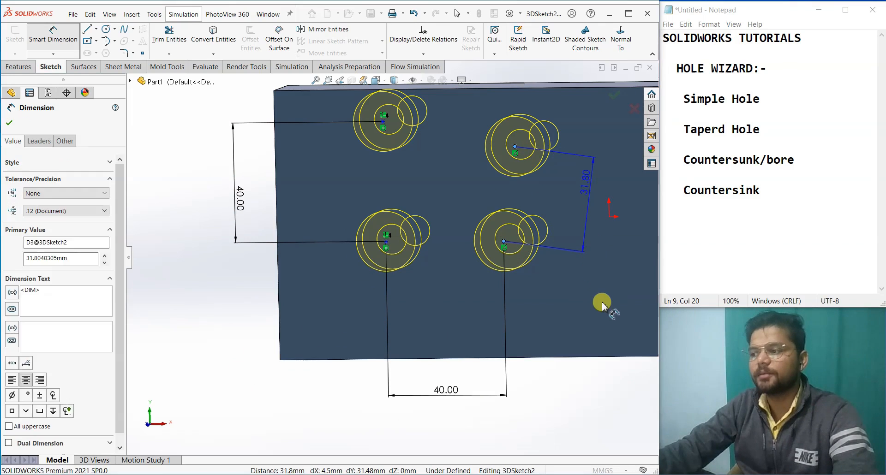
pyautogui.write('30')
pyautogui.press('Return')
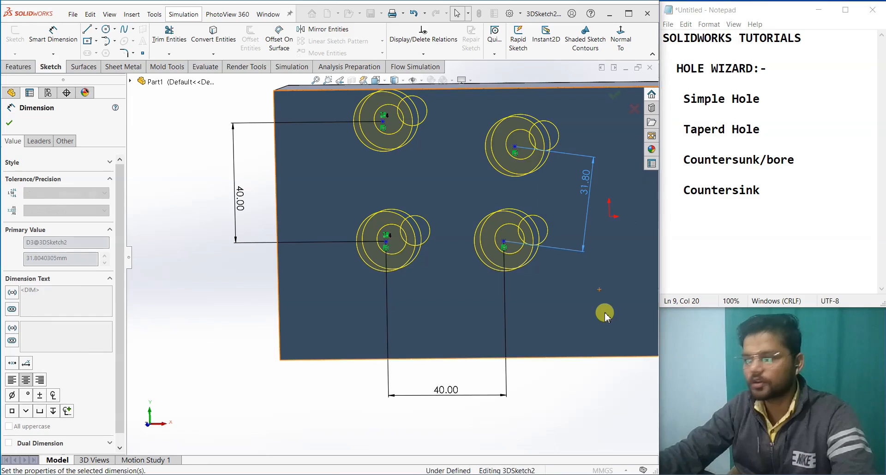
pyautogui.click(9, 123)
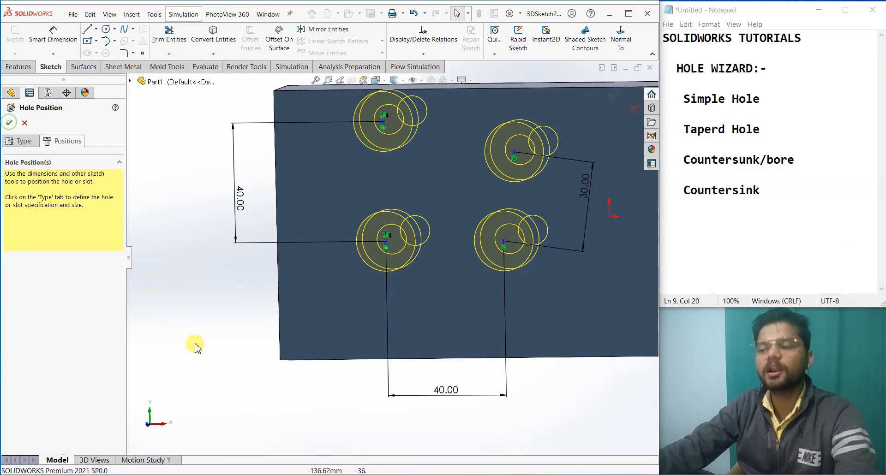
# Add an Along Y relation to the hole pair spaced 30 mm apart and finish the counterbored hole feature
pyautogui.click(503, 242)
pyautogui.keyDown('ctrl'); pyautogui.click(516, 154); pyautogui.keyUp('ctrl')
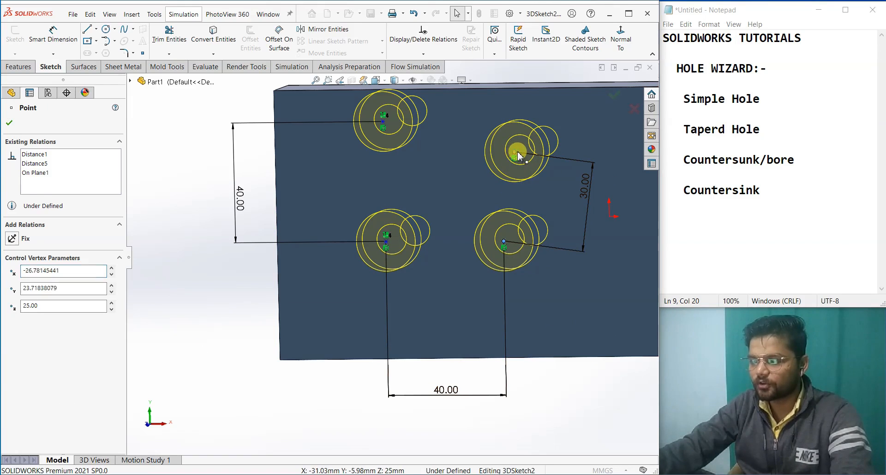
pyautogui.click(40, 298)
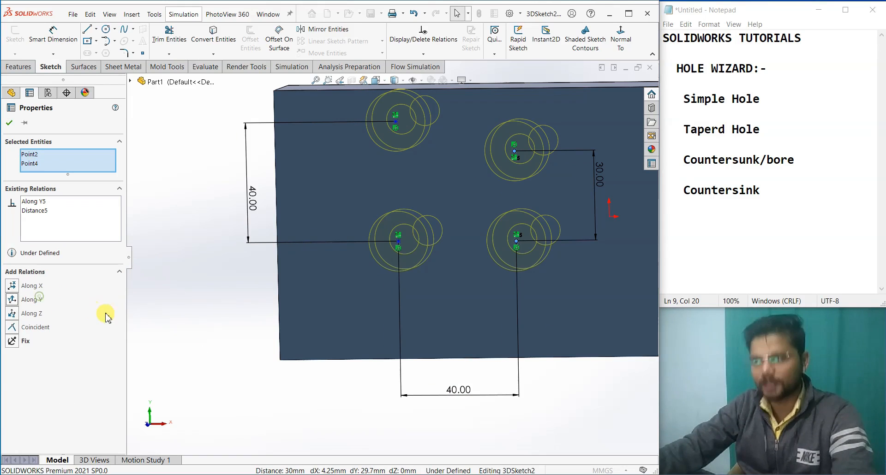
pyautogui.click(230, 331)
pyautogui.moveTo(229, 331); pyautogui.dragTo(323, 184, button='middle')
pyautogui.click(10, 123)
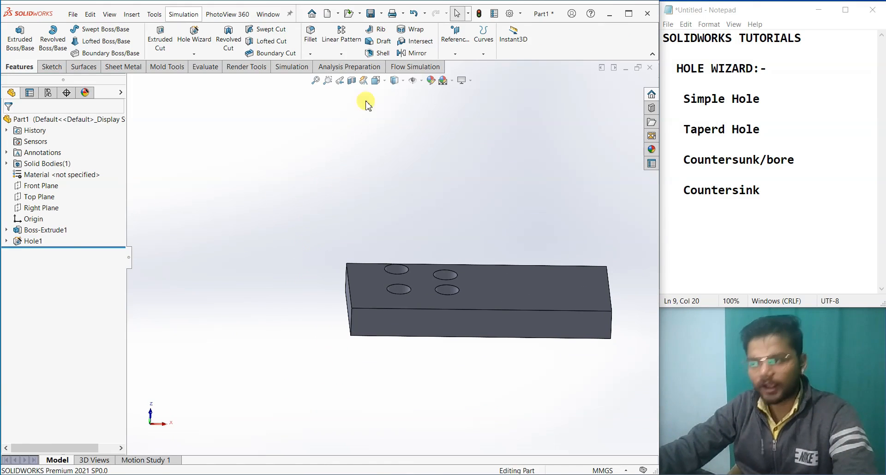
# Show the block with hidden lines visible and examine the counterbore profiles inside it
pyautogui.click(404, 81)
pyautogui.click(395, 133)
pyautogui.moveTo(421, 306); pyautogui.dragTo(393, 402, button='middle')
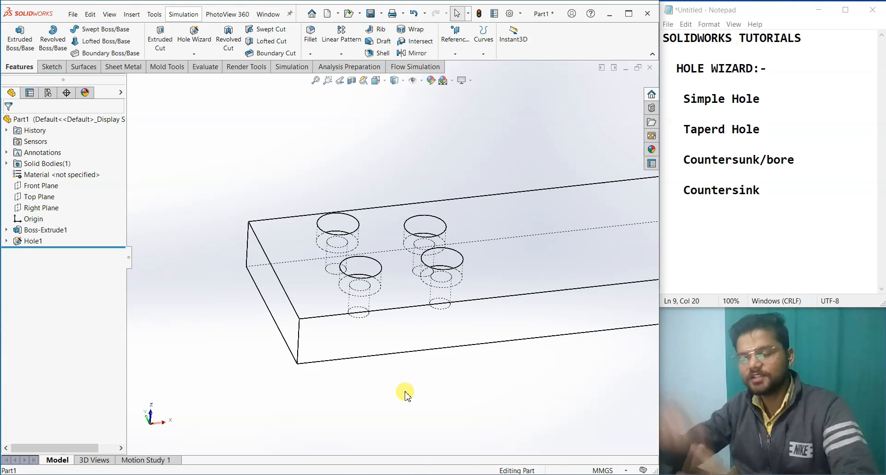